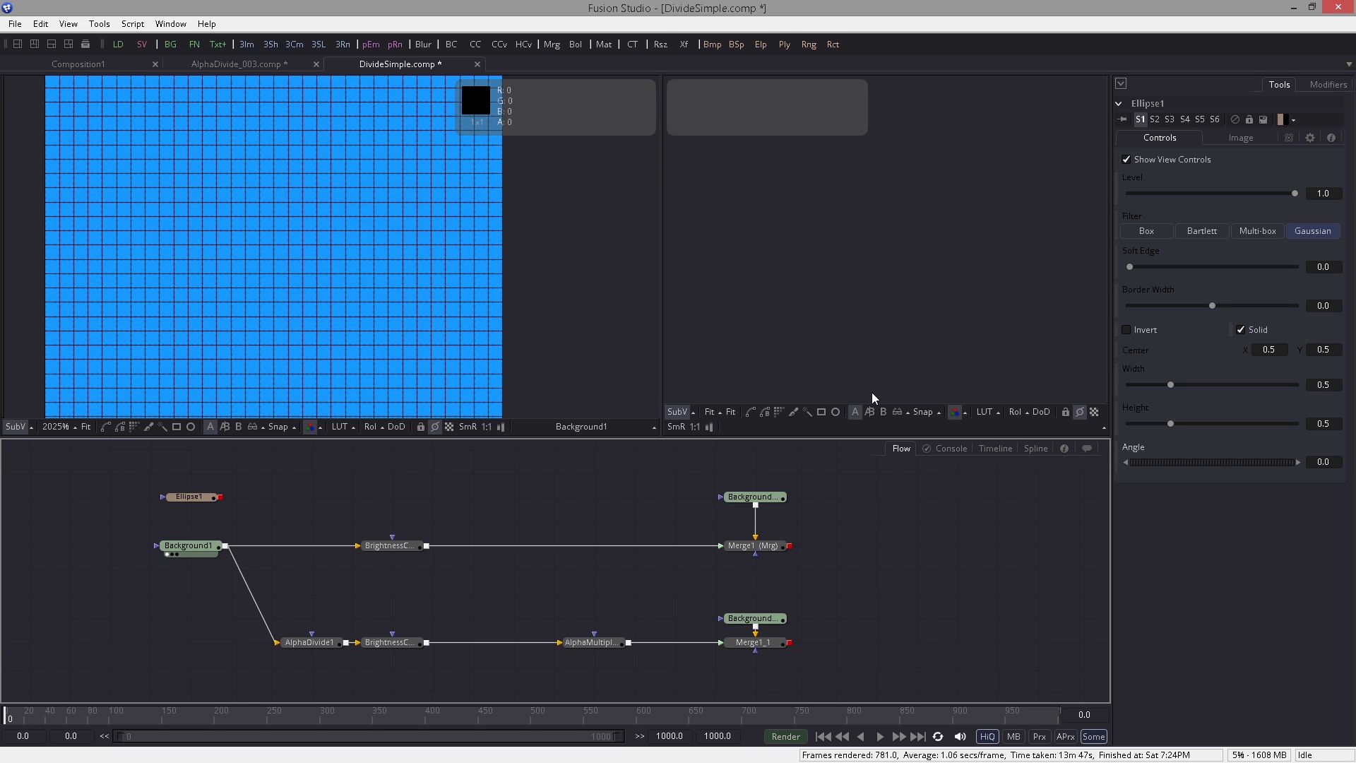
Check Background1's solid blue colour settings in the Inspector, then deselect the node
{"action": "scroll", "coordinate": [270, 237], "scroll_direction": "down", "scroll_amount": 3}
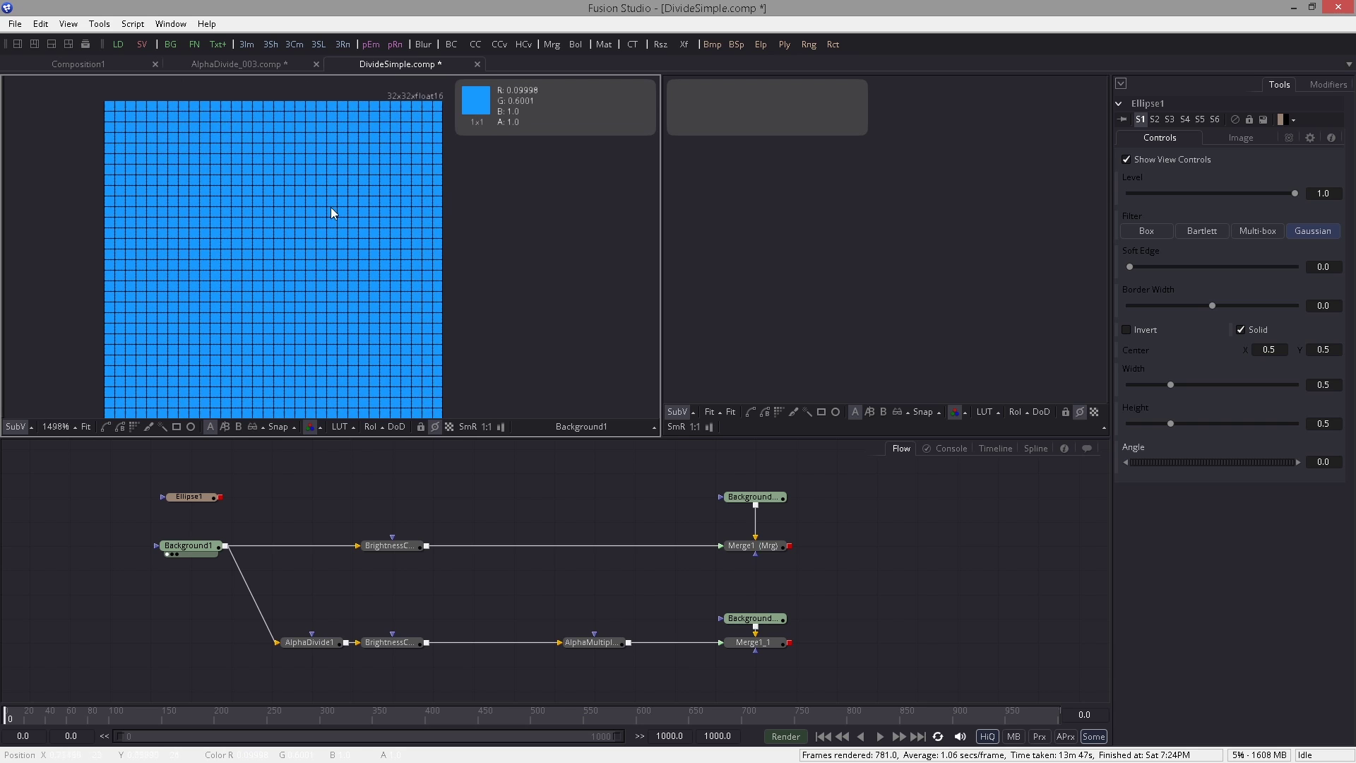
{"action": "scroll", "coordinate": [312, 231], "scroll_direction": "up", "scroll_amount": 1}
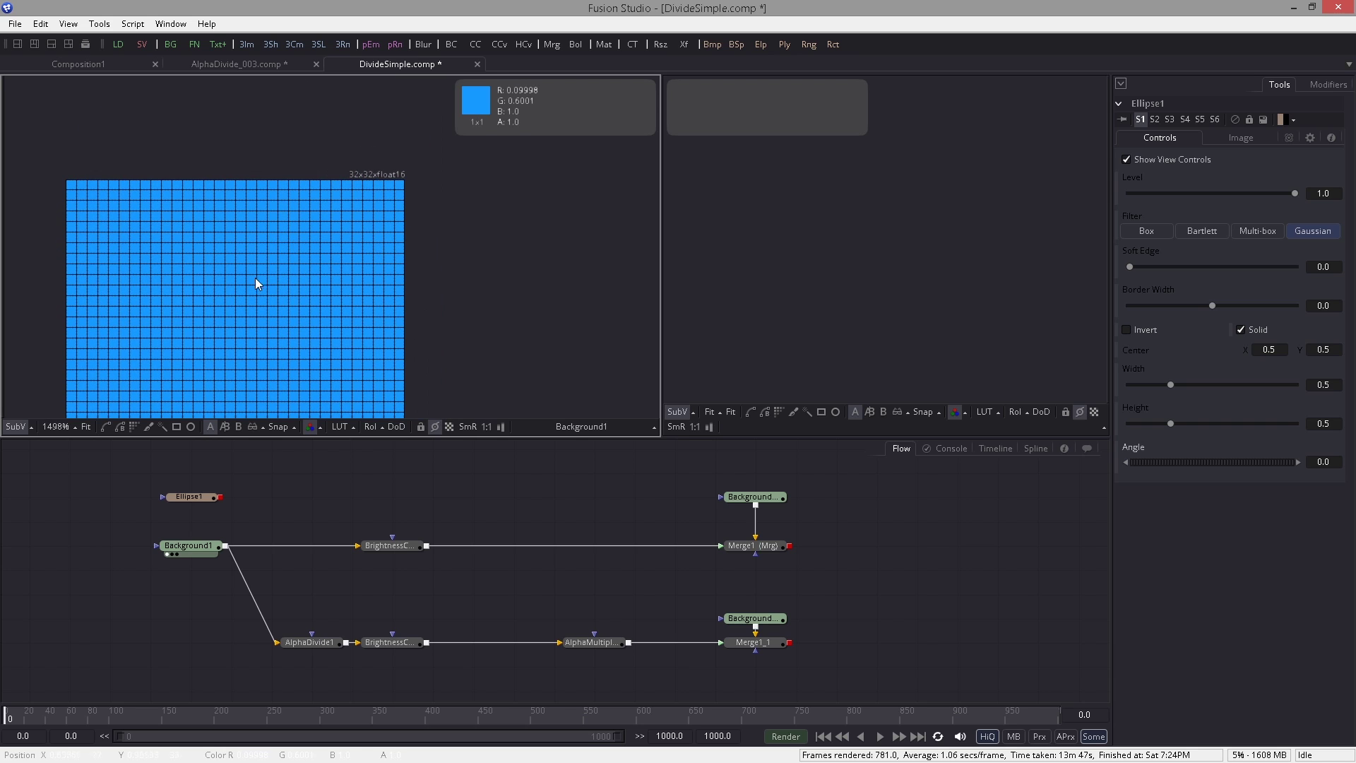
{"action": "scroll", "coordinate": [354, 282], "scroll_direction": "down", "scroll_amount": 3}
{"action": "scroll", "coordinate": [354, 281], "scroll_direction": "left", "scroll_amount": 4}
{"action": "scroll", "coordinate": [355, 262], "scroll_direction": "down", "scroll_amount": 1}
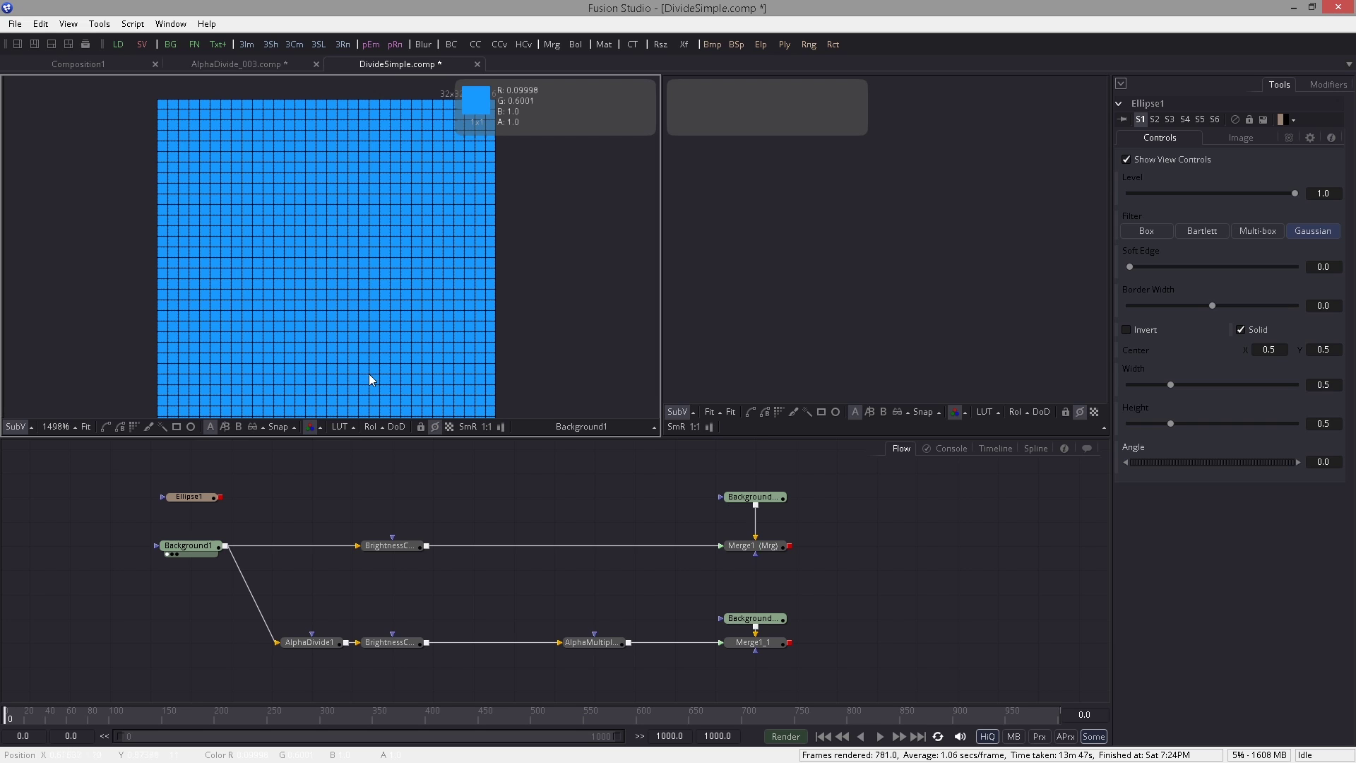
{"action": "scroll", "coordinate": [354, 453], "scroll_direction": "down", "scroll_amount": 1}
{"action": "left_click", "coordinate": [201, 519]}
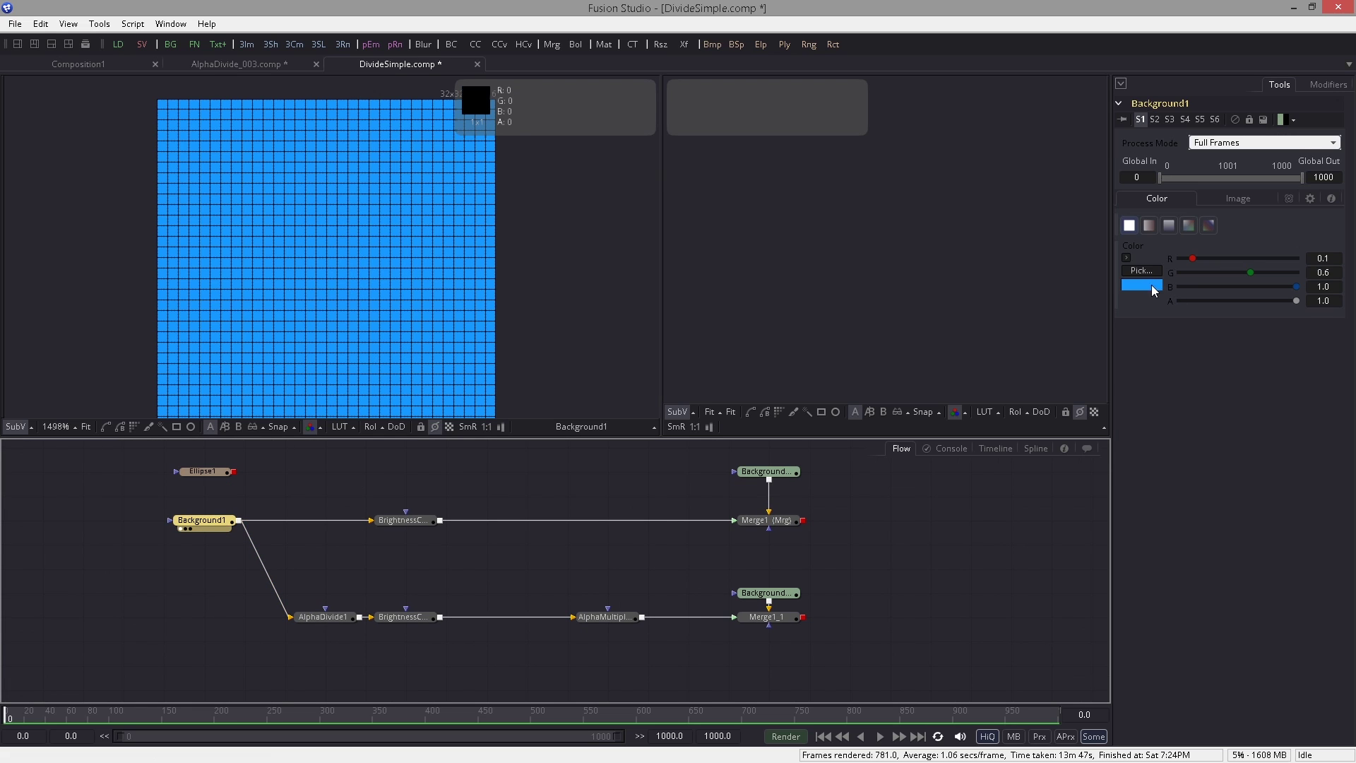
{"action": "left_click", "coordinate": [234, 478]}
Connect Ellipse1 to Background1's mask input and zoom in on the circle's edge pixels
{"action": "left_click_drag", "start_coordinate": [234, 472], "coordinate": [212, 523]}
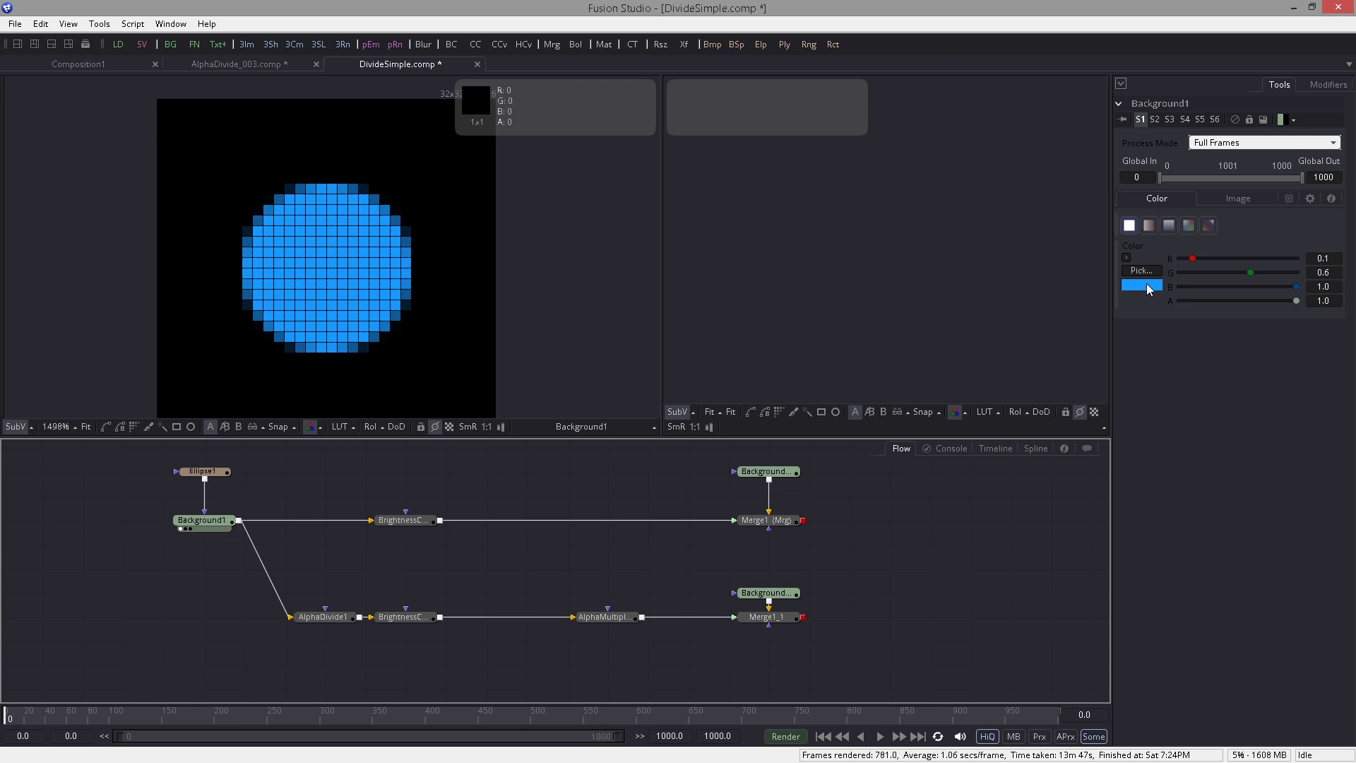
{"action": "scroll", "coordinate": [426, 282], "scroll_direction": "up", "scroll_amount": 2}
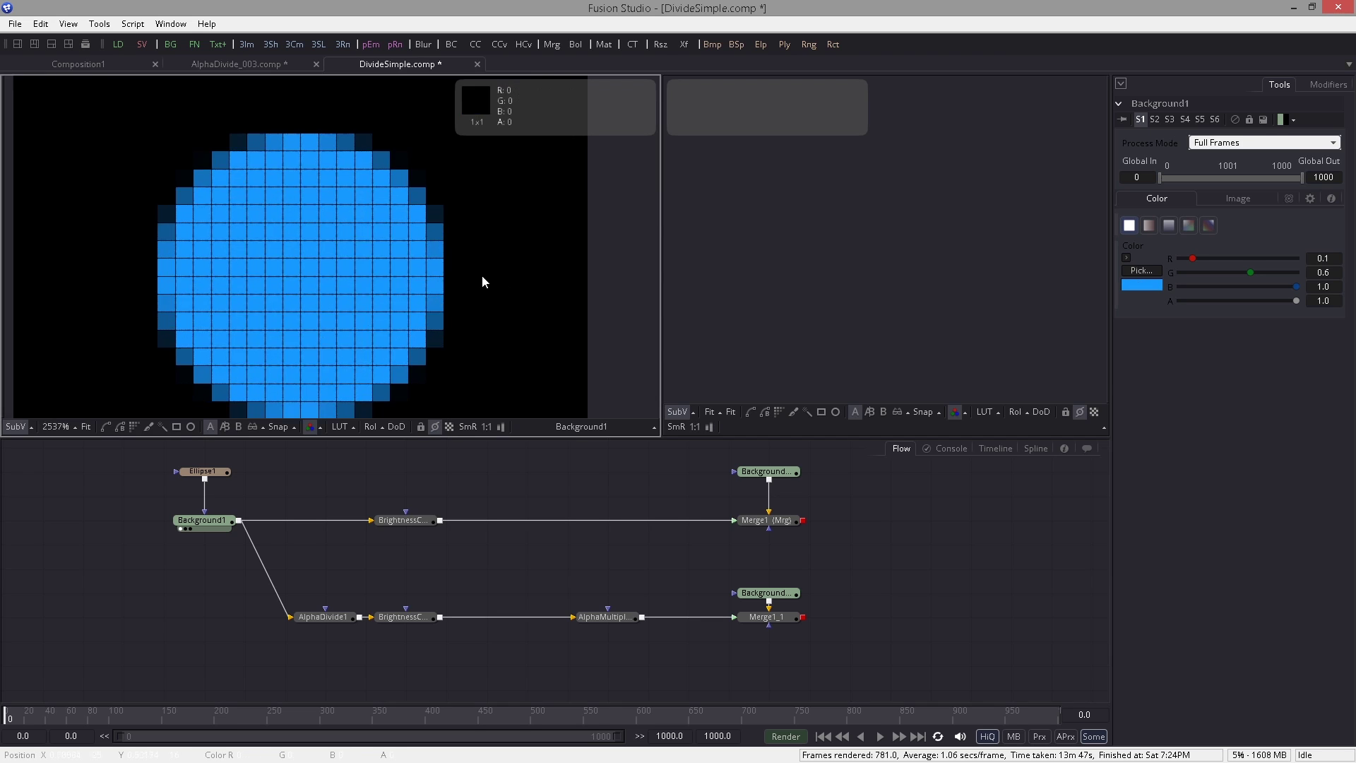
{"action": "scroll", "coordinate": [318, 251], "scroll_direction": "up", "scroll_amount": 2}
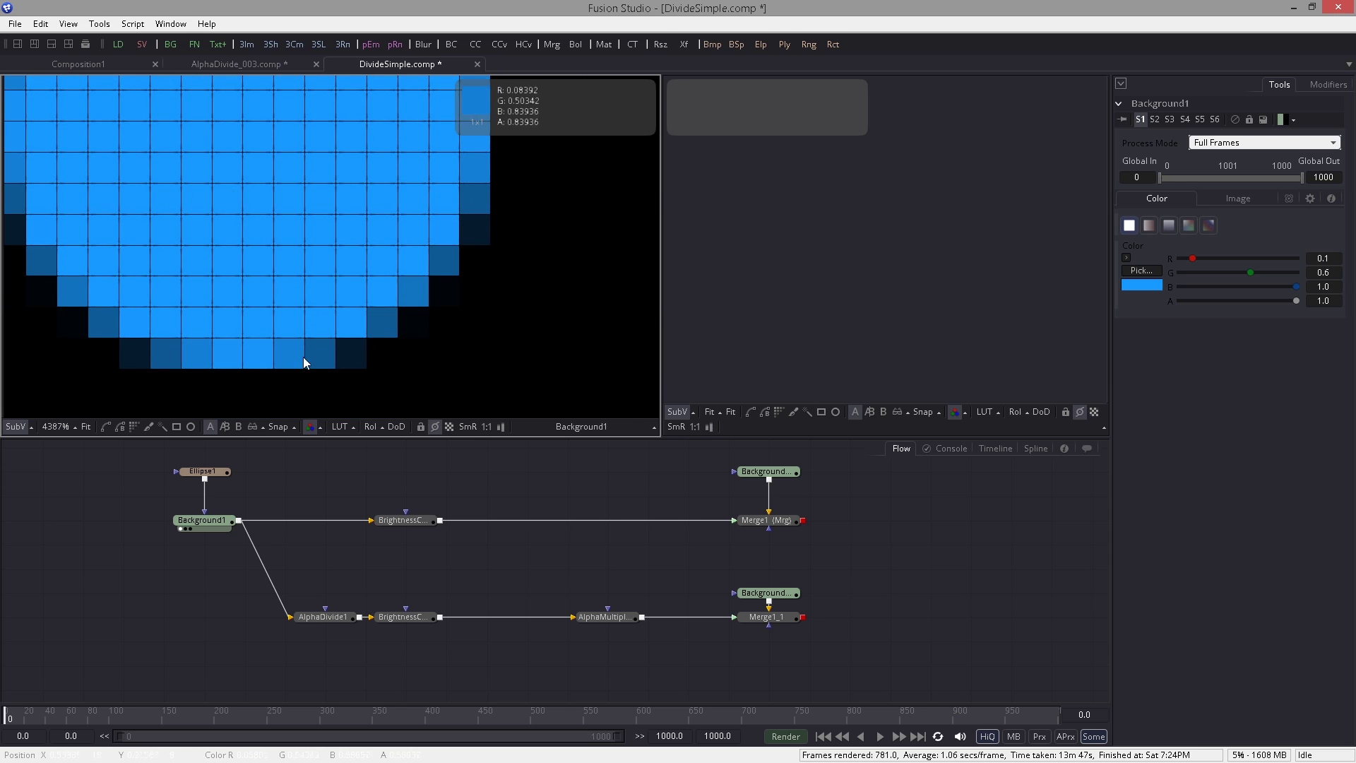
{"action": "scroll", "coordinate": [318, 289], "scroll_direction": "down", "scroll_amount": 2}
{"action": "scroll", "coordinate": [282, 253], "scroll_direction": "down", "scroll_amount": 1}
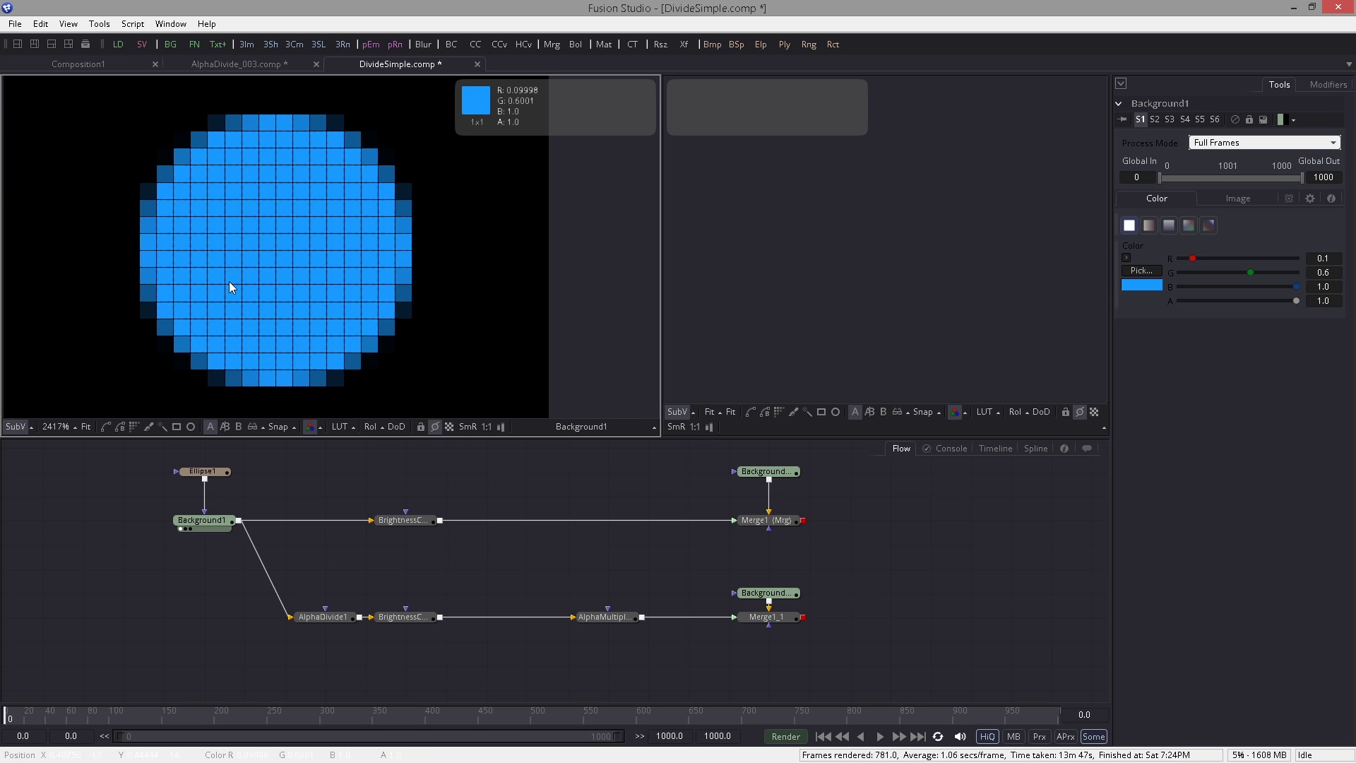
View the circle's alpha channel, then return to the colour image and inspect it
{"action": "key", "text": "a"}
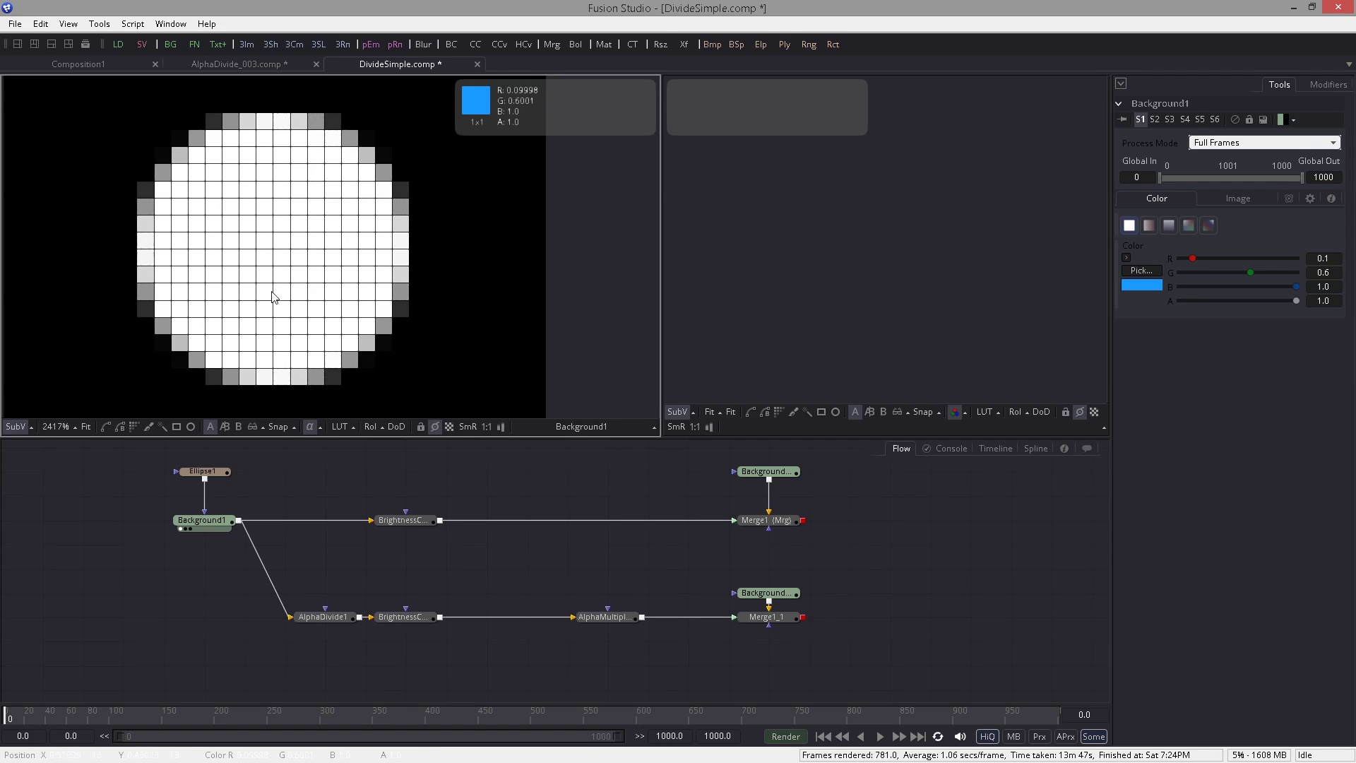
{"action": "key", "text": "c"}
{"action": "scroll", "coordinate": [325, 273], "scroll_direction": "left", "scroll_amount": 1}
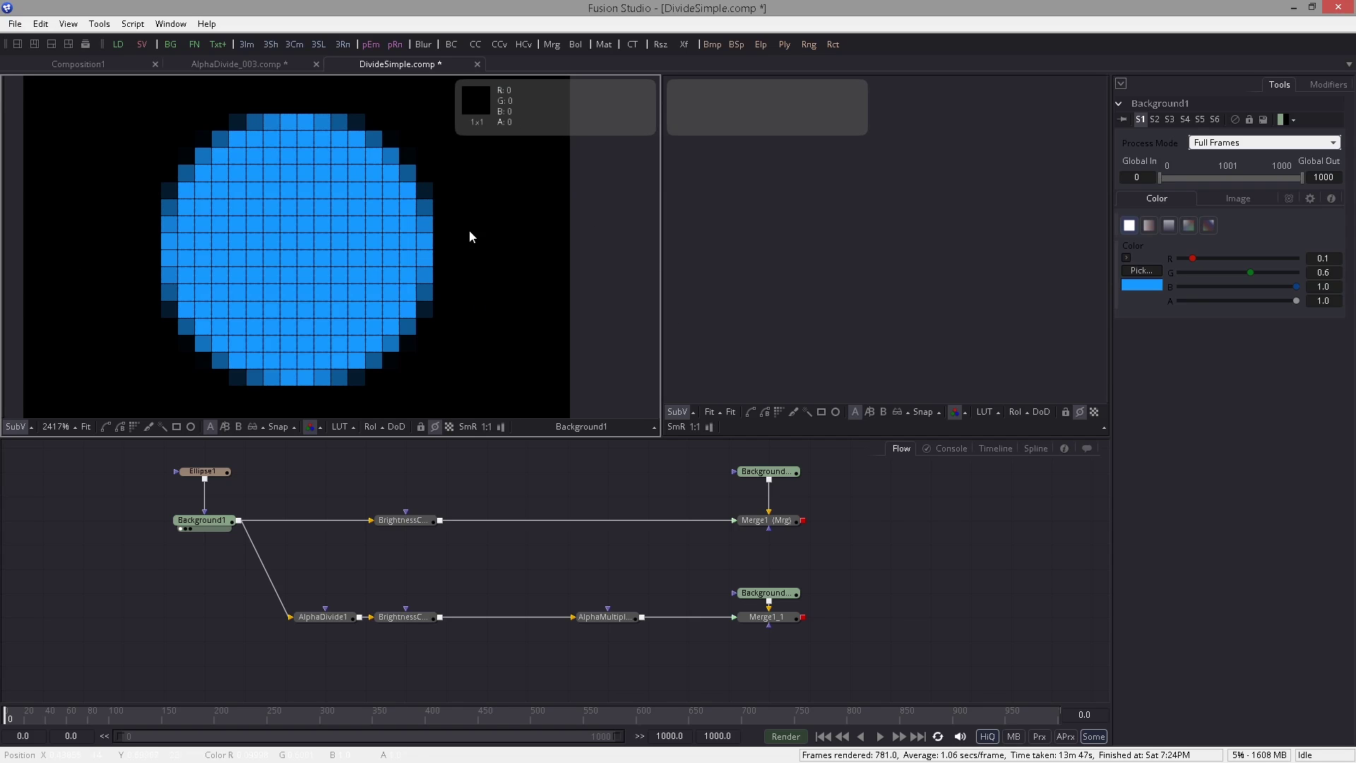
{"action": "scroll", "coordinate": [369, 278], "scroll_direction": "down", "scroll_amount": 1}
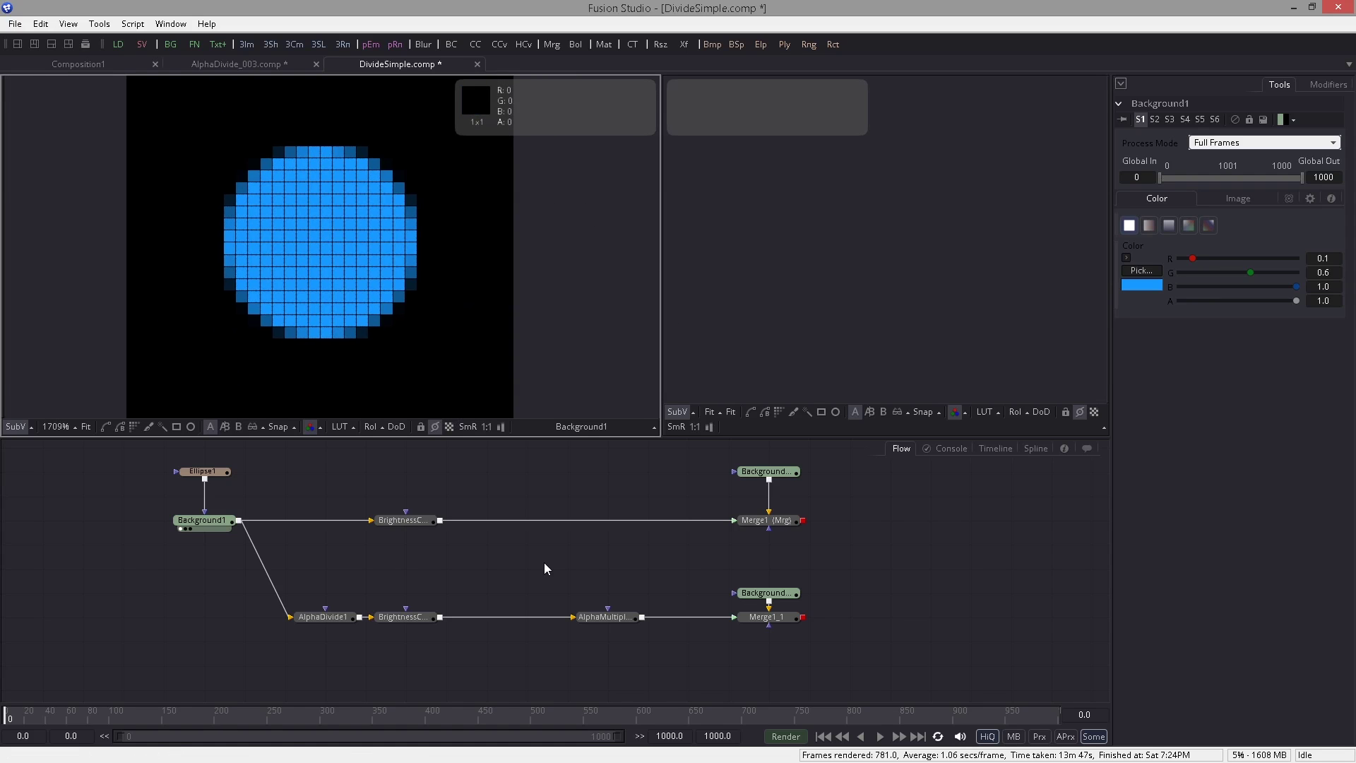
{"action": "scroll", "coordinate": [353, 336], "scroll_direction": "up", "scroll_amount": 2}
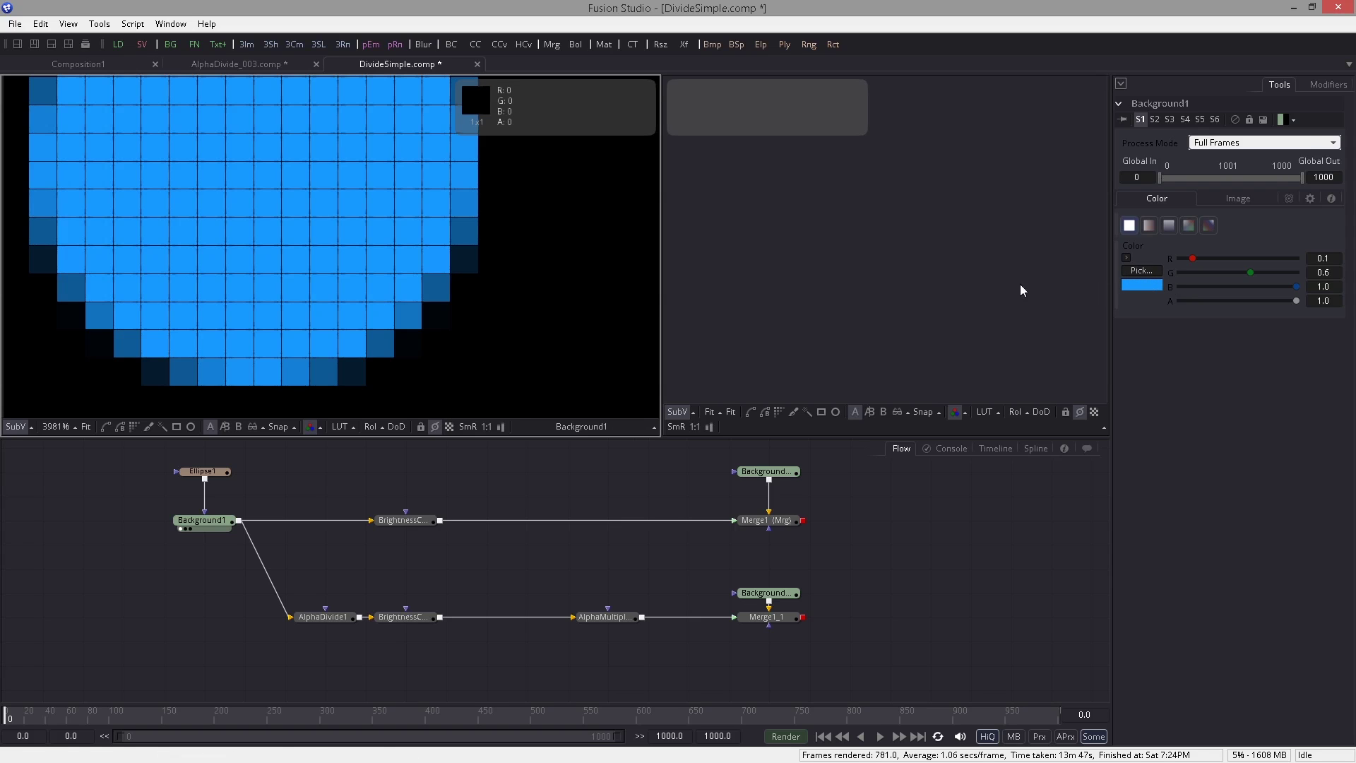
Try moving AlphaDivide1 into the upper branch, undo it, and show Background1 in the left viewer
{"action": "left_click_drag", "start_coordinate": [308, 617], "coordinate": [327, 503]}
{"action": "key", "text": "ctrl+z"}
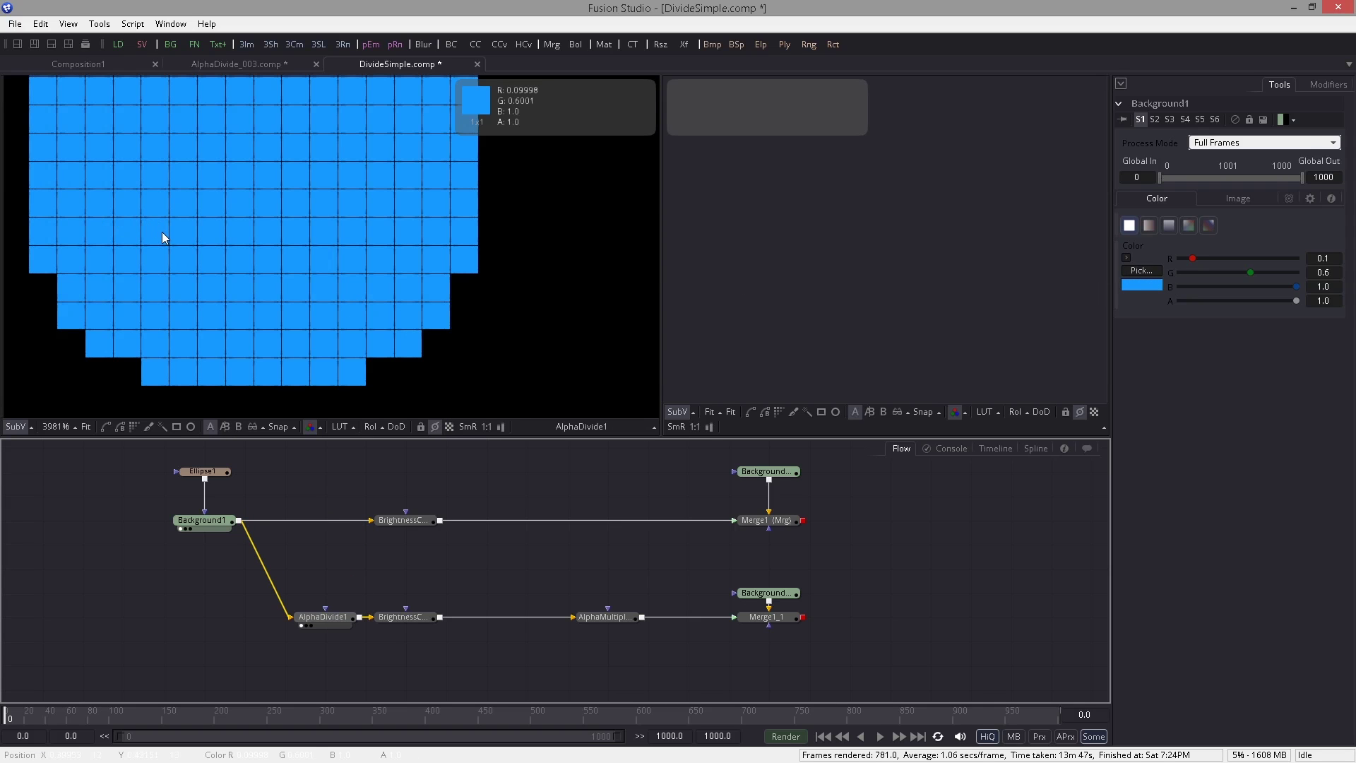
{"action": "left_click_drag", "start_coordinate": [235, 242], "coordinate": [216, 248]}
{"action": "scroll", "coordinate": [221, 240], "scroll_direction": "down", "scroll_amount": 1}
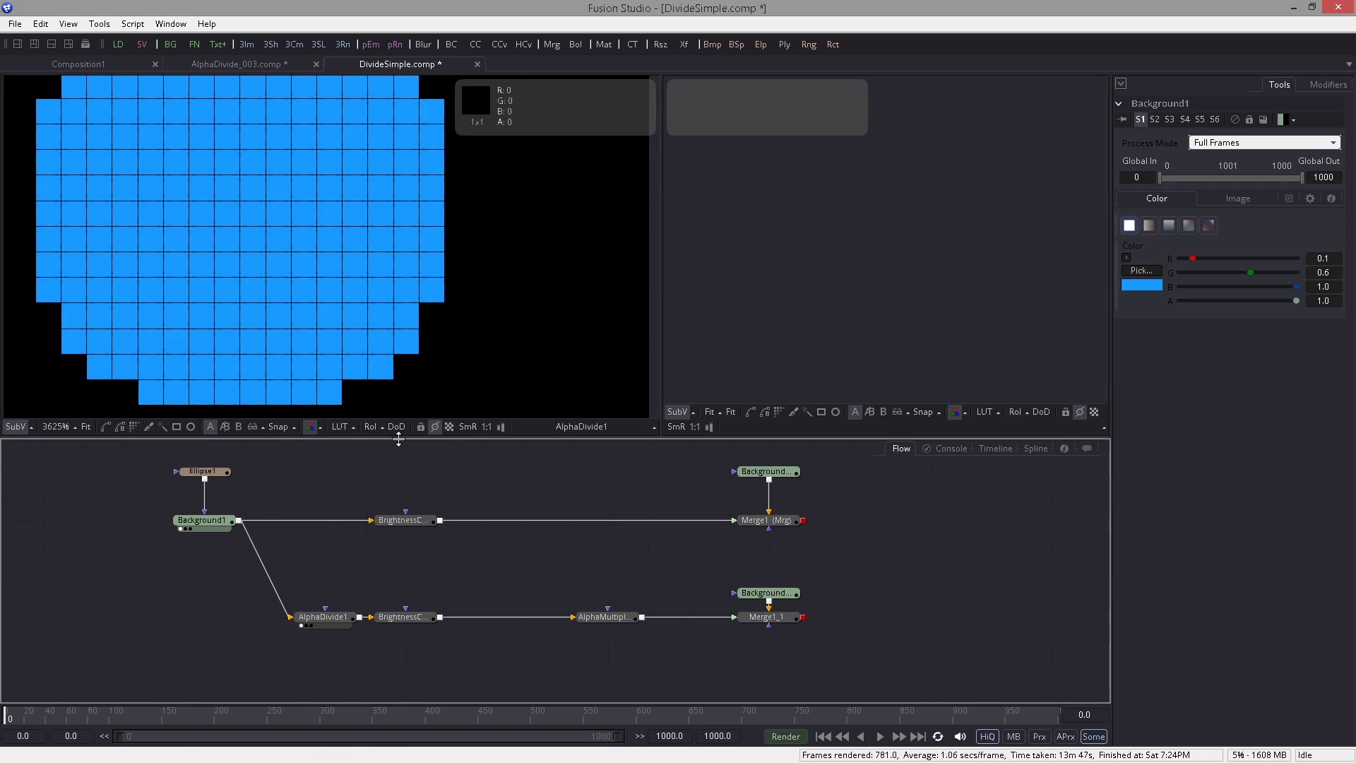
{"action": "left_click_drag", "start_coordinate": [203, 520], "coordinate": [293, 247]}
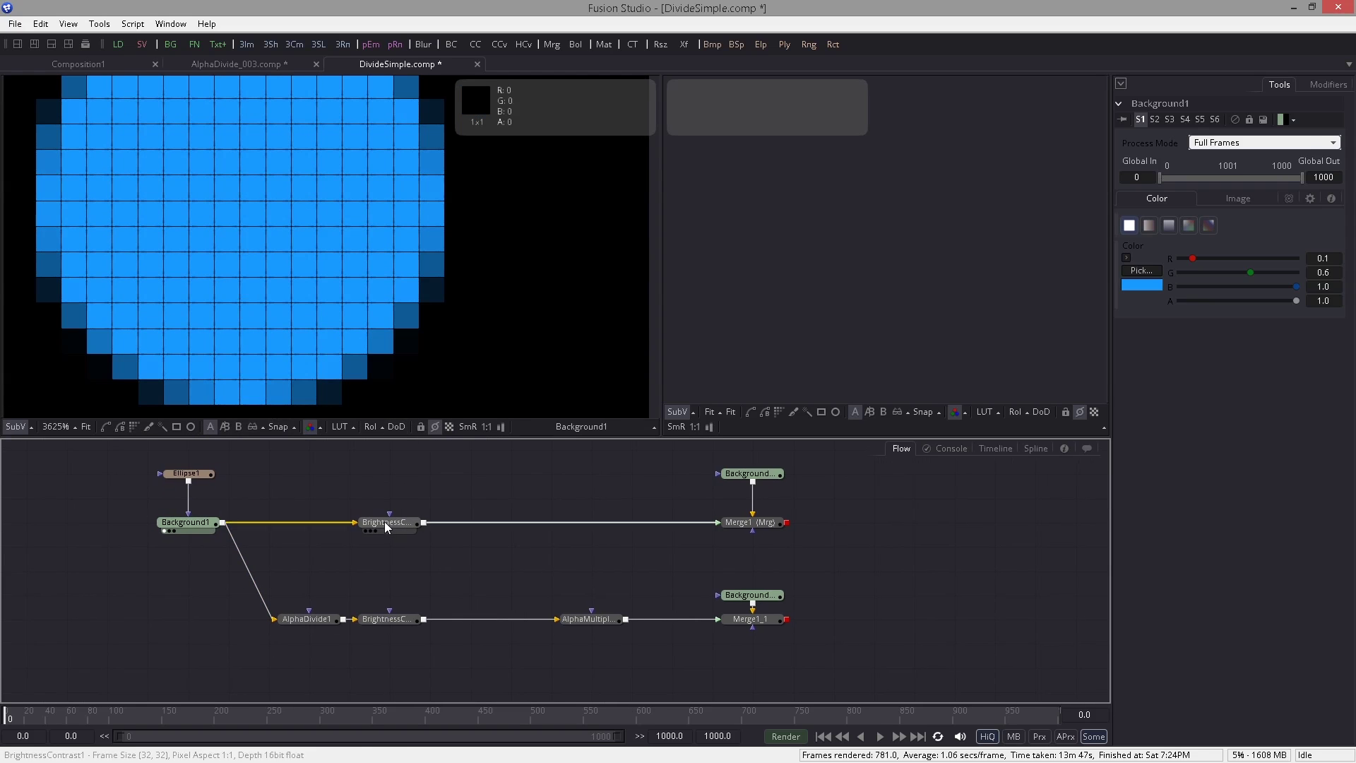
{"action": "left_click", "coordinate": [309, 523]}
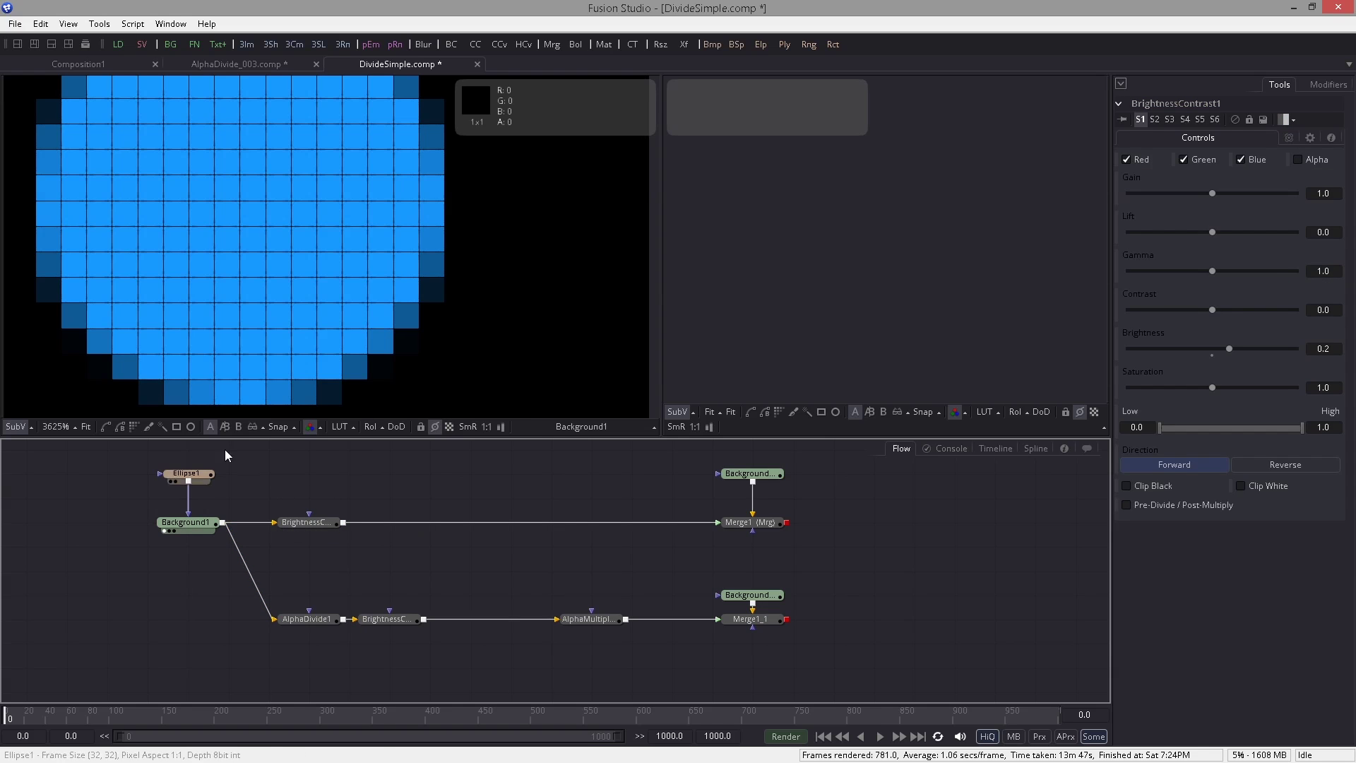
{"action": "scroll", "coordinate": [380, 304], "scroll_direction": "up", "scroll_amount": 2}
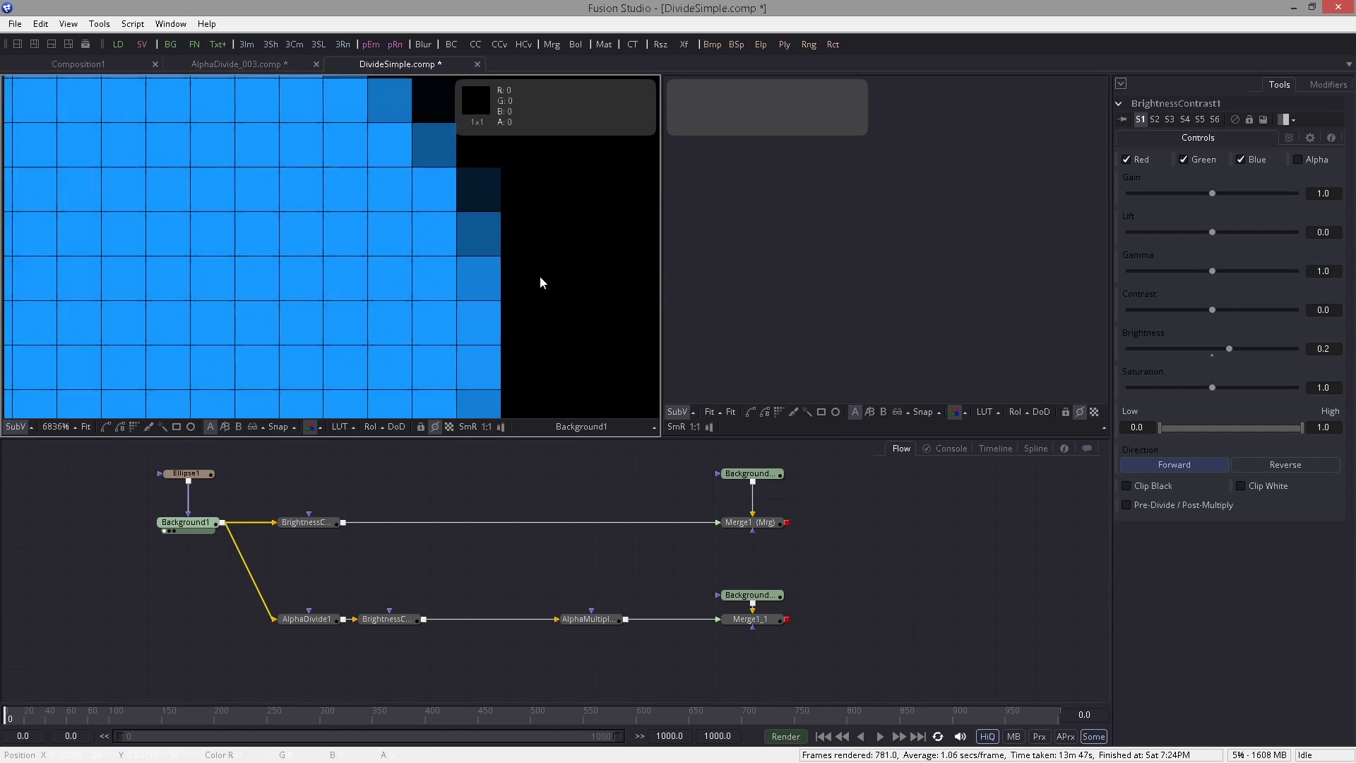
{"action": "left_click_drag", "start_coordinate": [397, 281], "coordinate": [311, 243]}
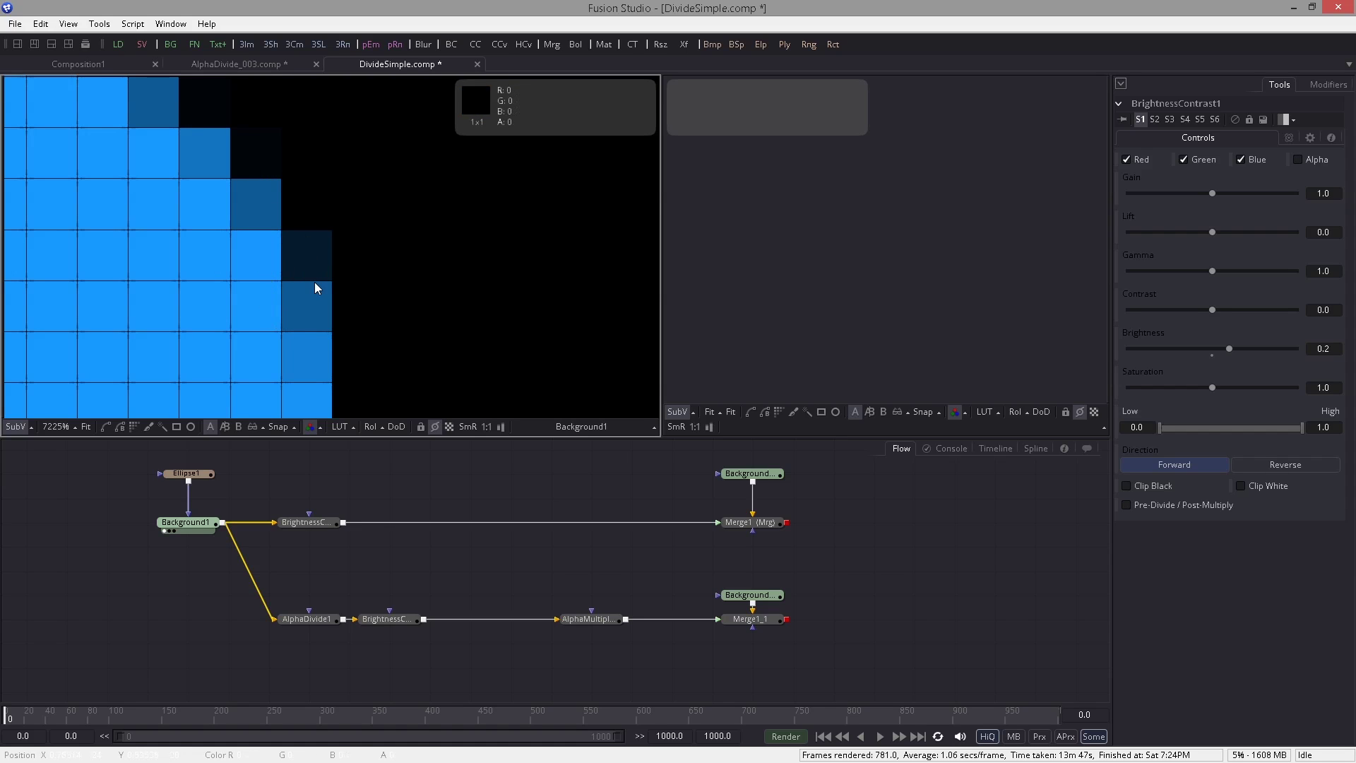
{"action": "left_click", "coordinate": [298, 522]}
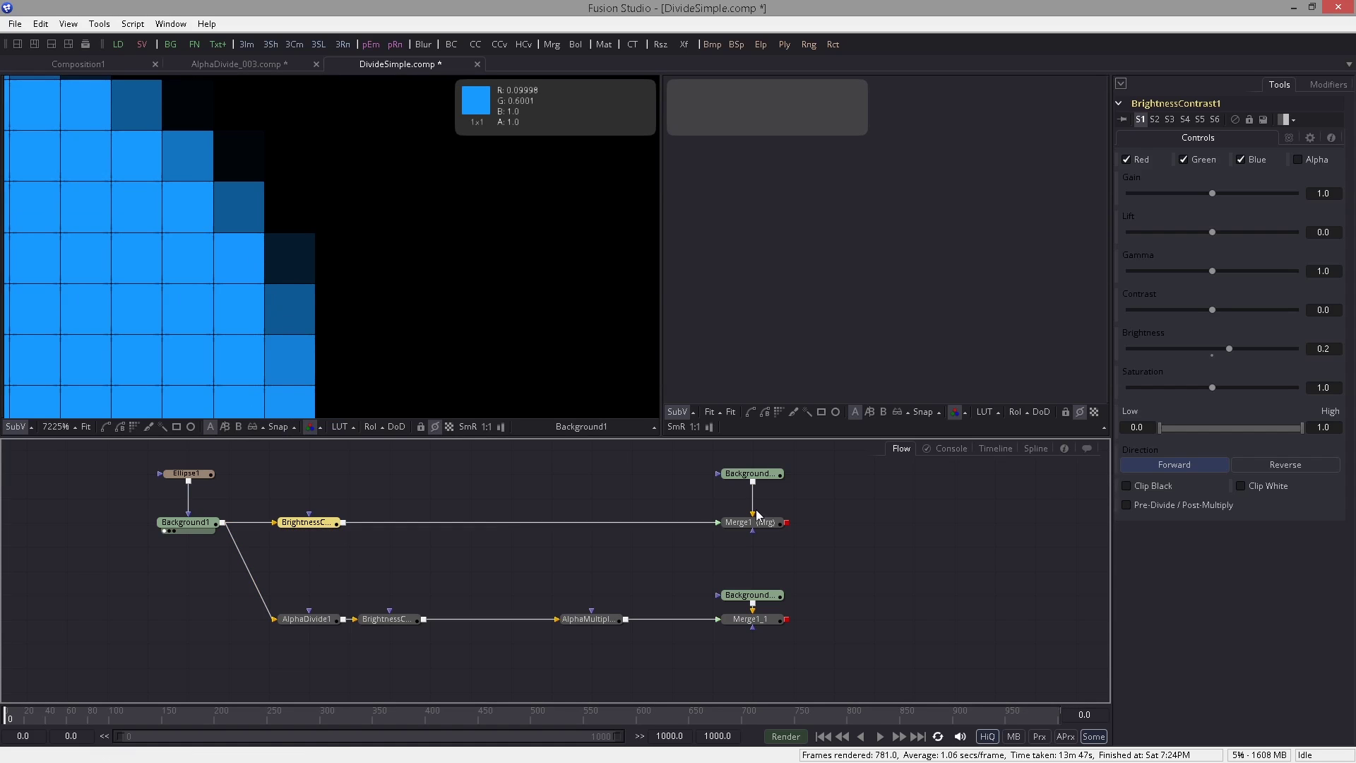
{"action": "left_click", "coordinate": [1314, 348]}
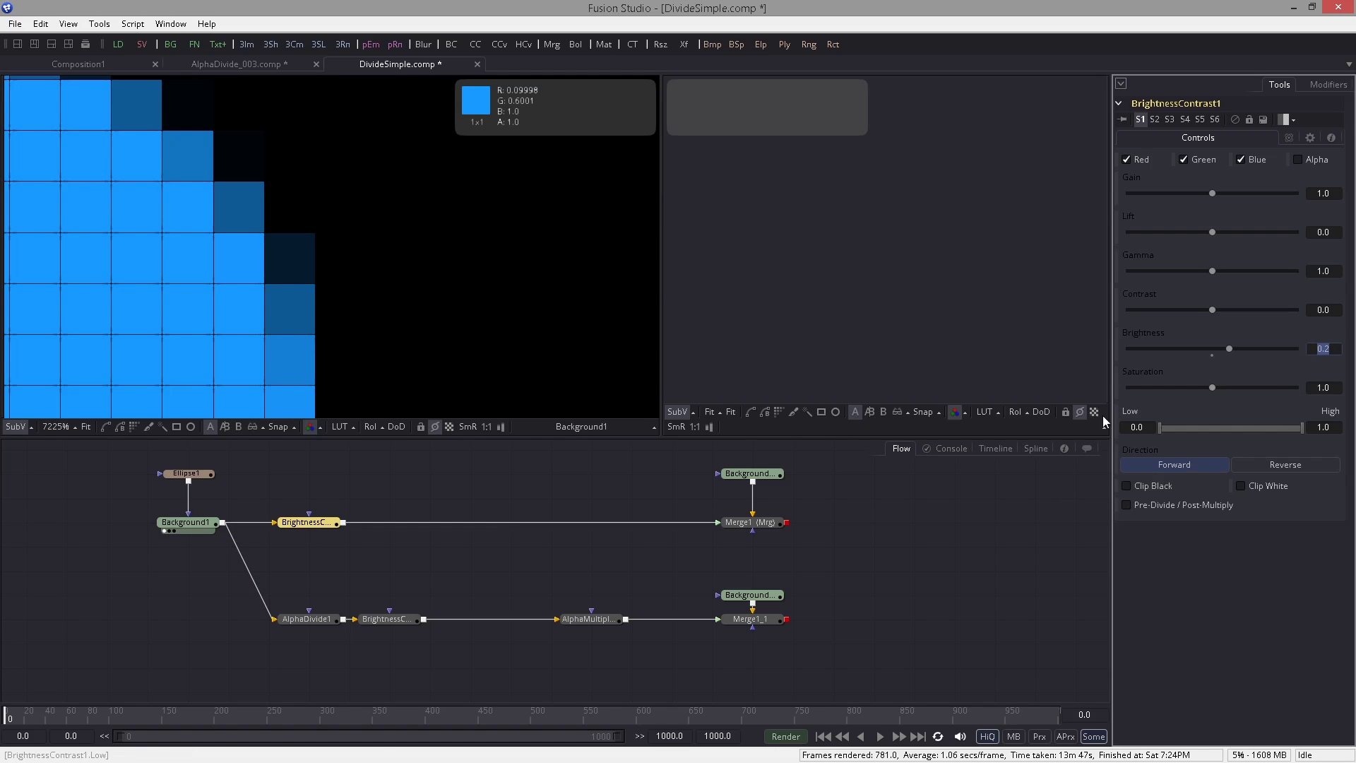
{"action": "left_click", "coordinate": [320, 491]}
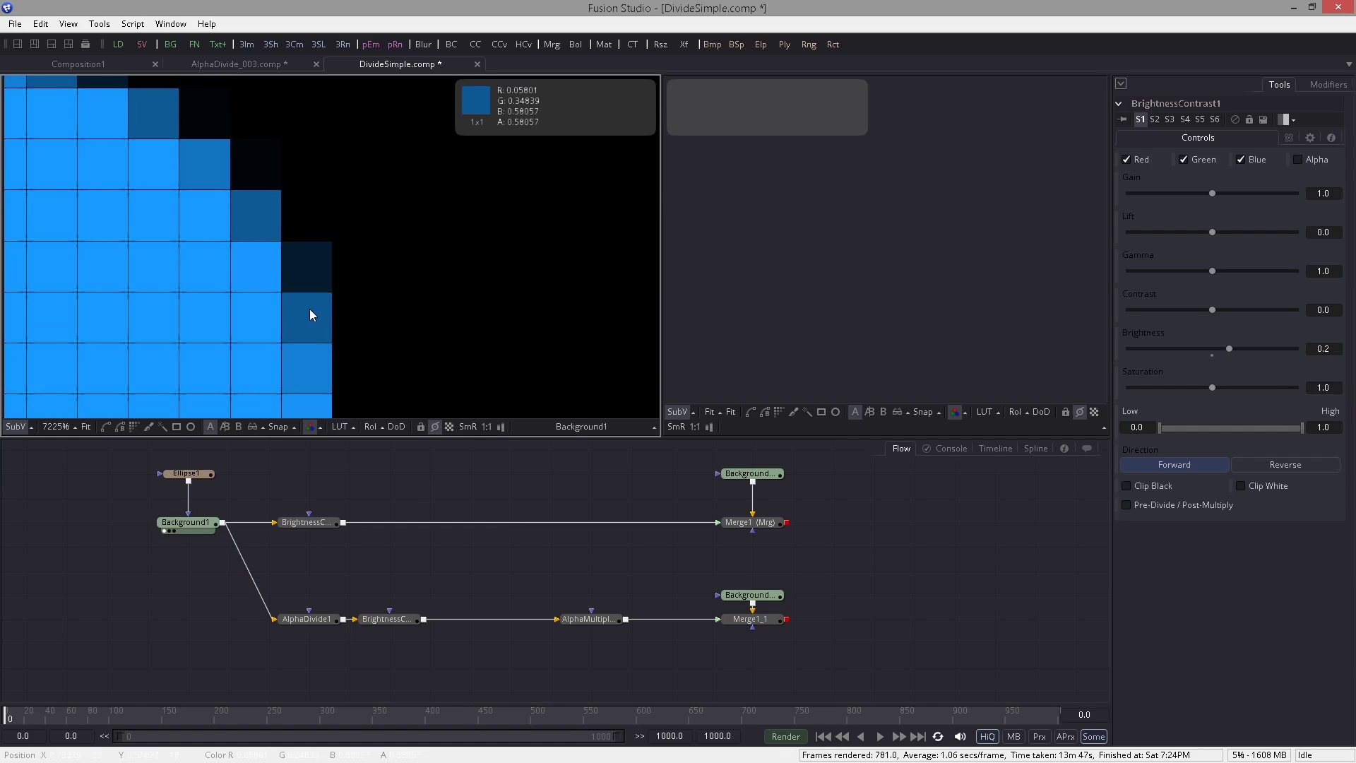
{"action": "scroll", "coordinate": [312, 309], "scroll_direction": "up", "scroll_amount": 2}
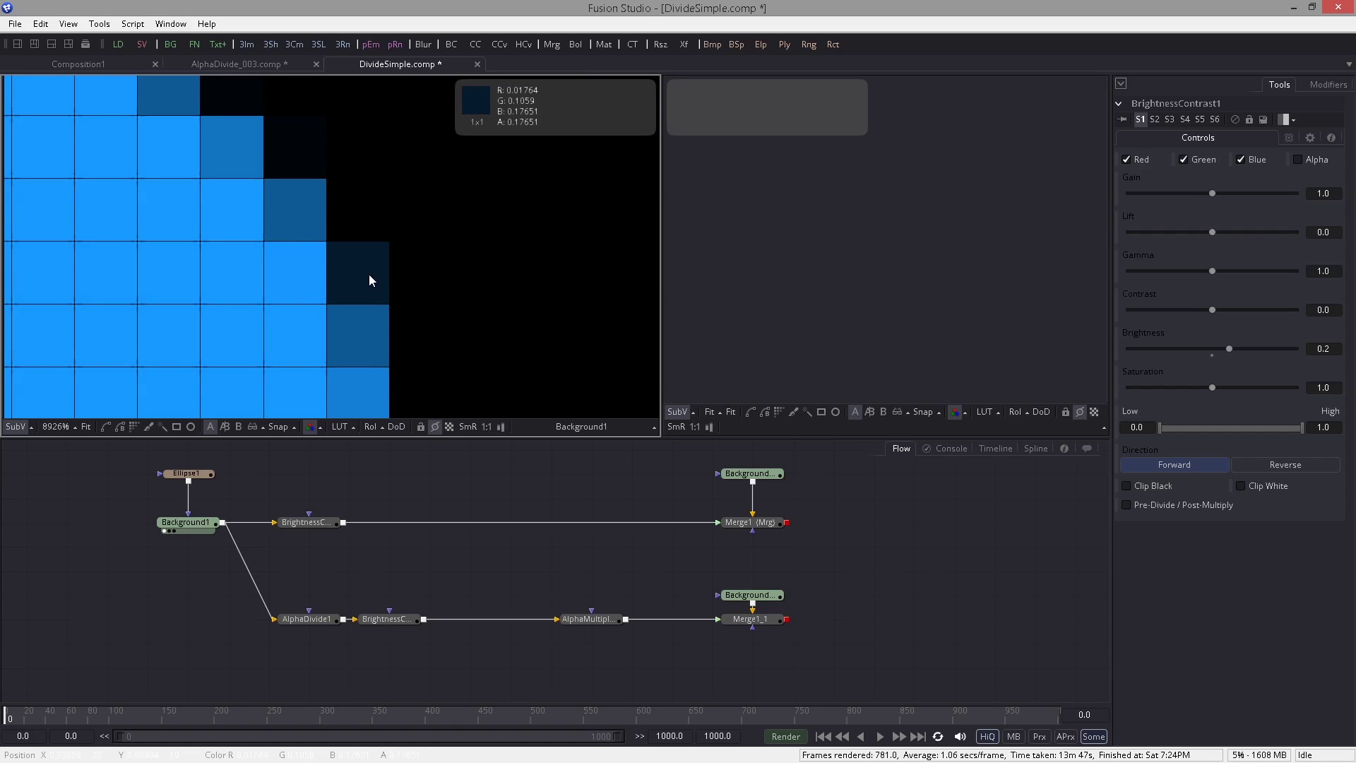
{"action": "left_click", "coordinate": [31, 428]}
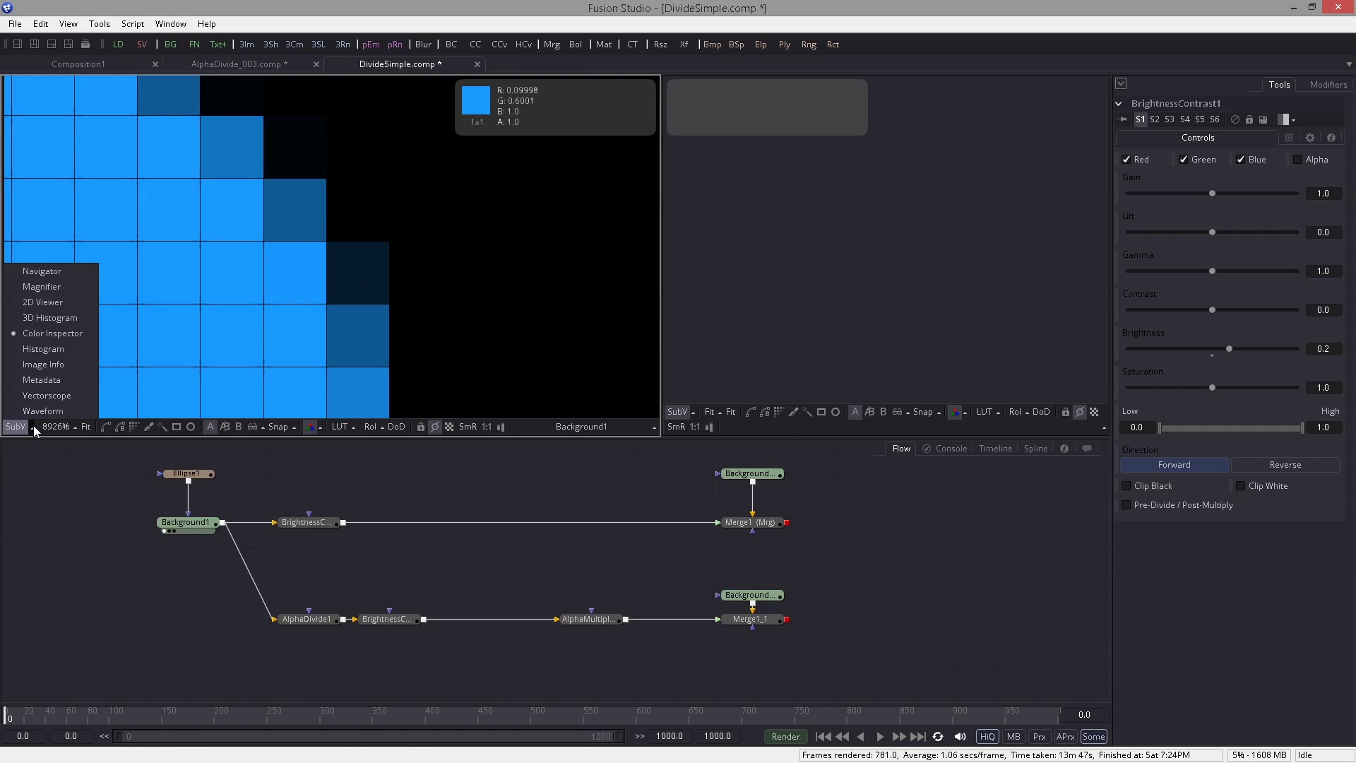
{"action": "left_click", "coordinate": [504, 283]}
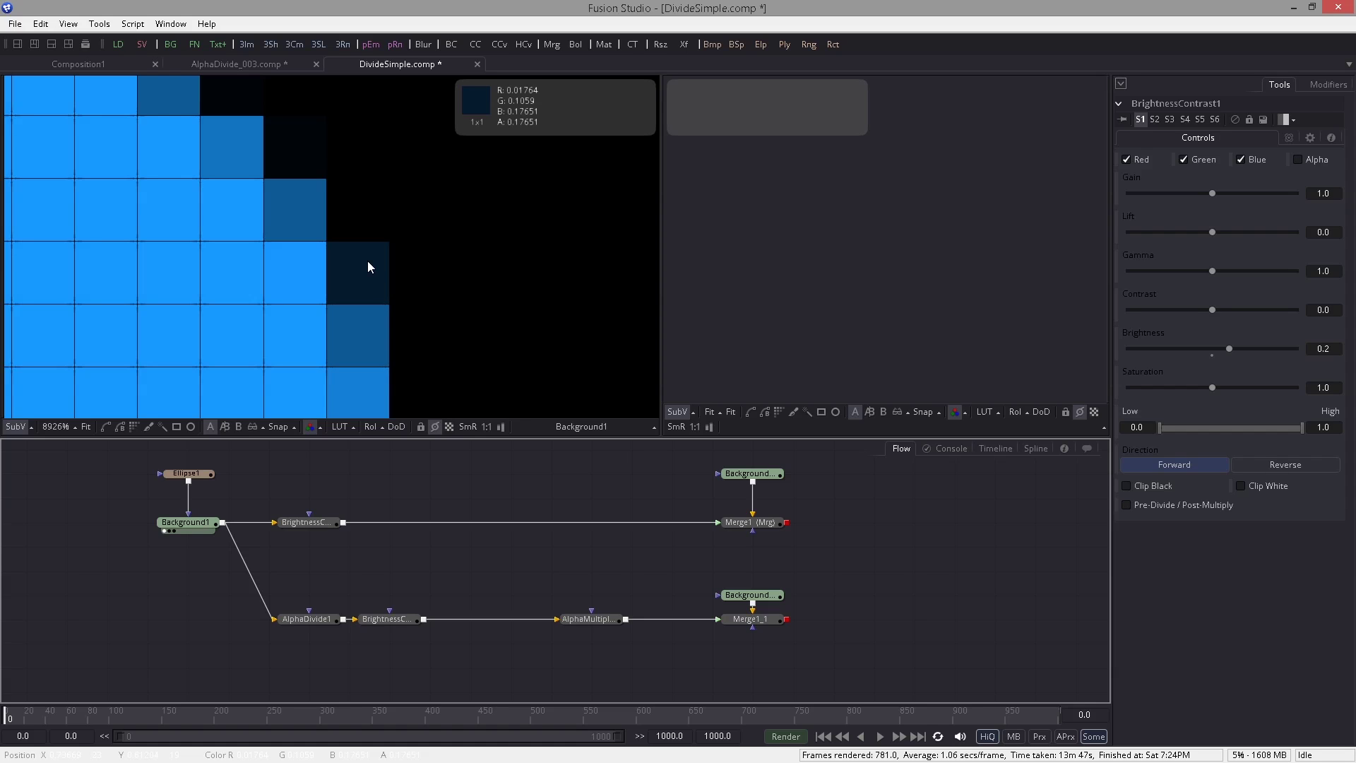
{"action": "left_click_drag", "start_coordinate": [315, 523], "coordinate": [354, 278]}
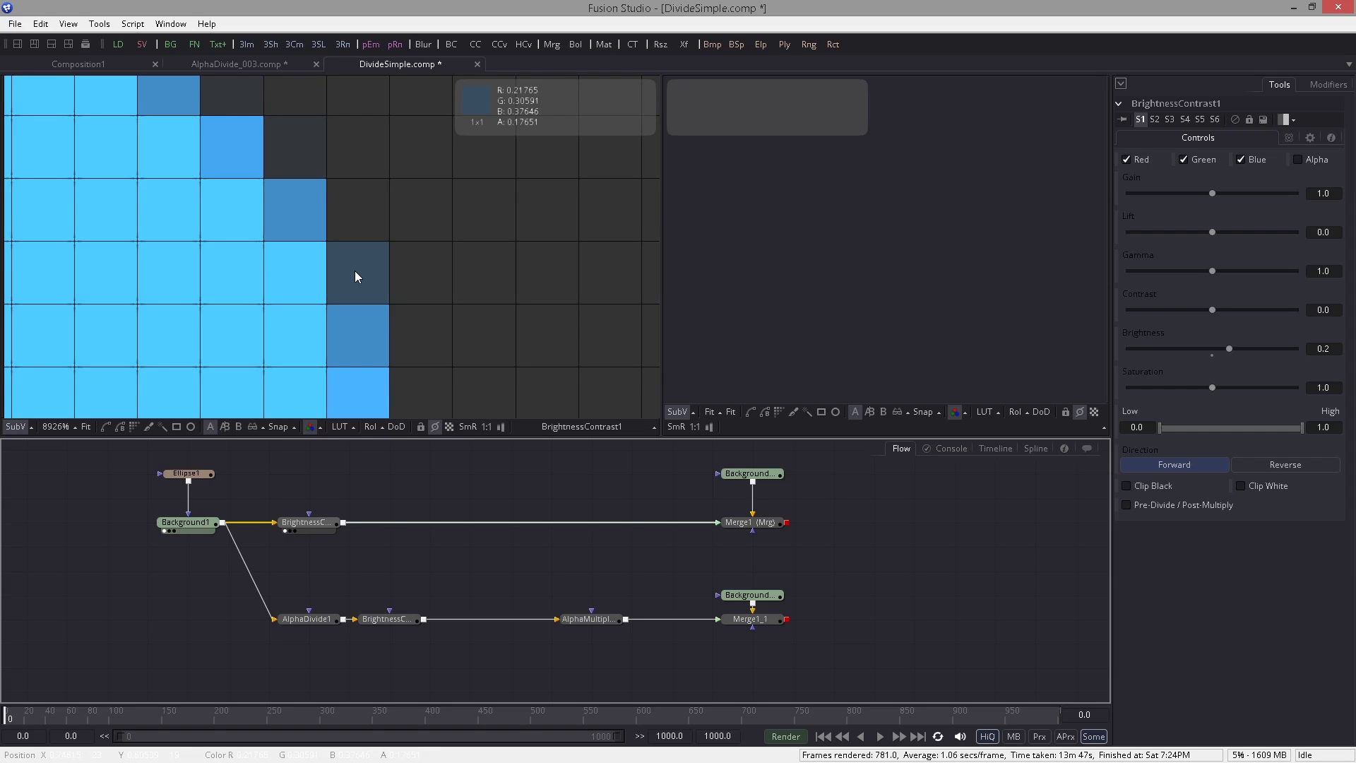
Return the left viewer to Background1 and compute 0.01764 + 0.2 in Calculator
{"action": "key", "text": "ctrl+z"}
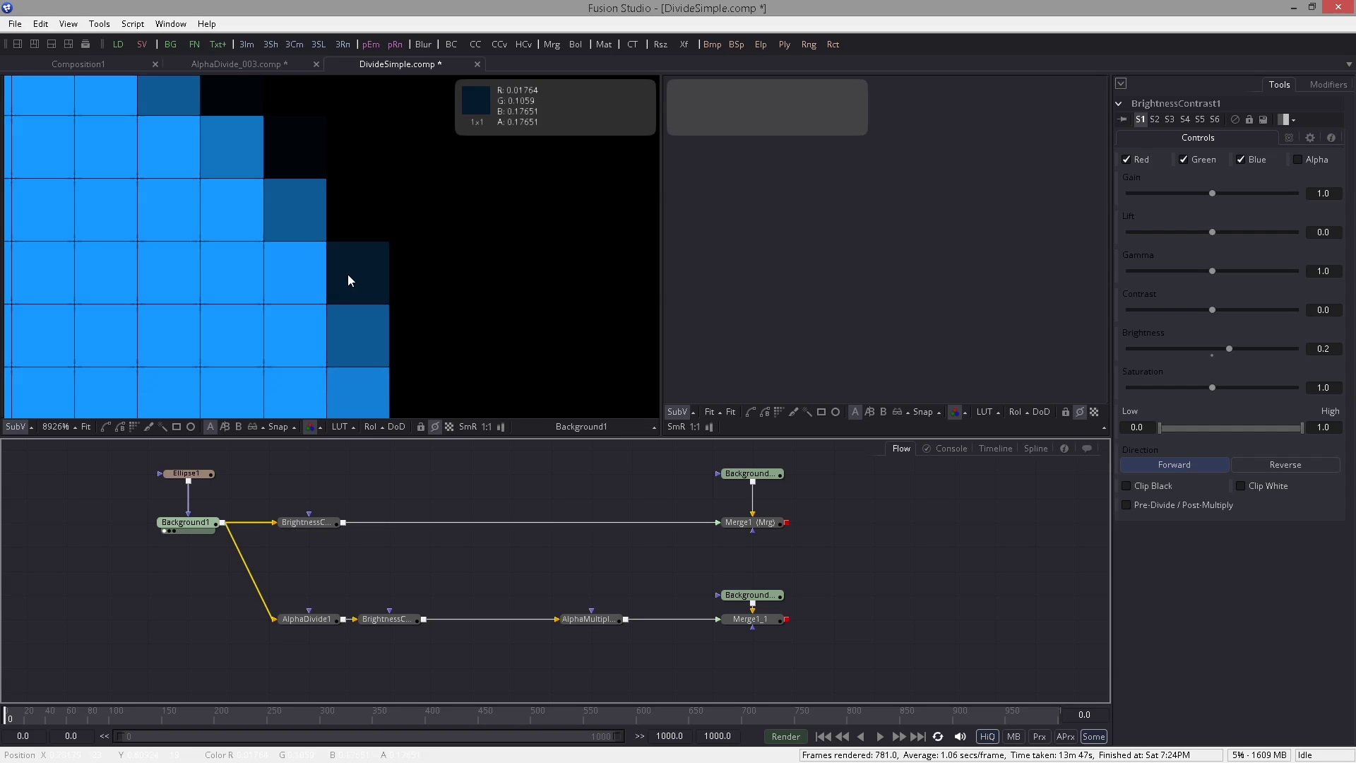
{"action": "key", "text": "XF86Calculator"}
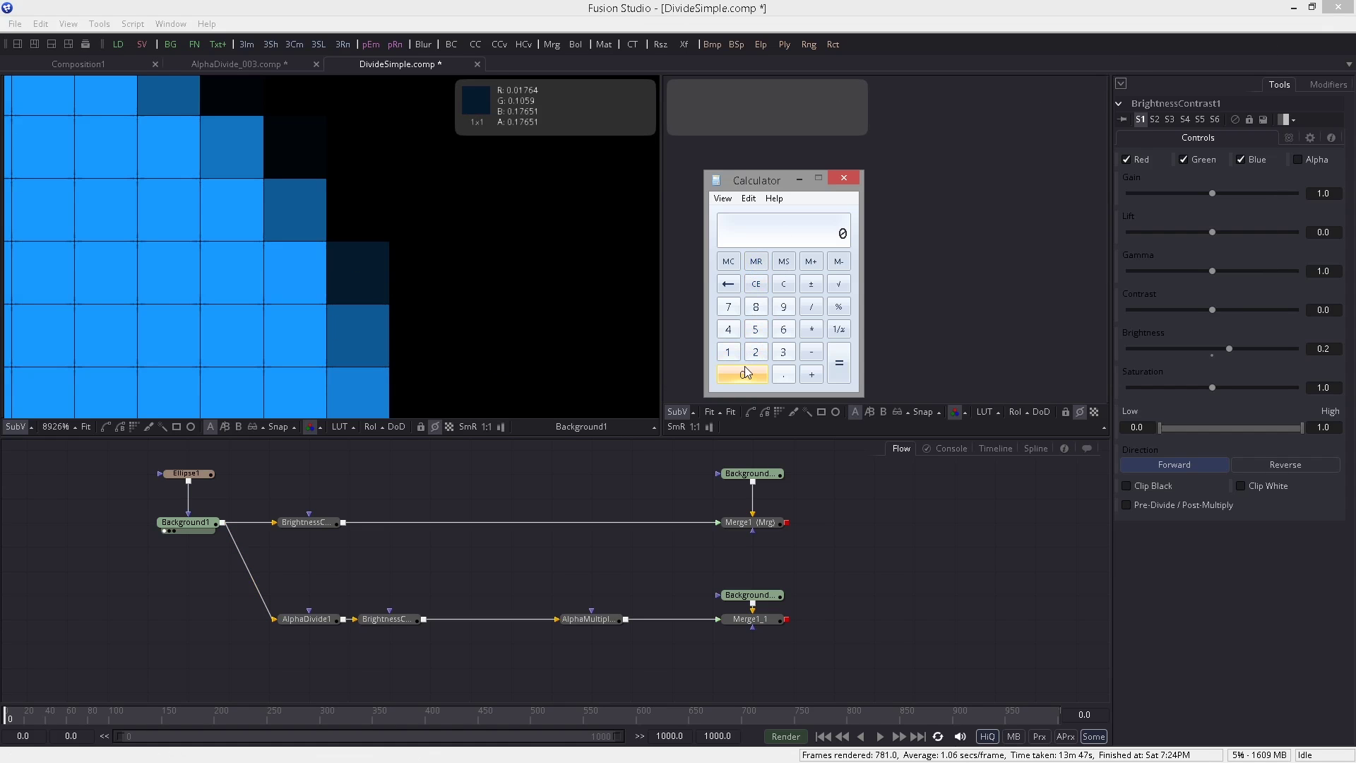
{"action": "type", "text": ".0176"}
{"action": "type", "text": "4+"}
{"action": "type", "text": ".2"}
{"action": "key", "text": "Return"}
Show BrightnessContrast1 in the right viewer and compare its pixel with the calculator result
{"action": "left_click_drag", "start_coordinate": [305, 522], "coordinate": [795, 311]}
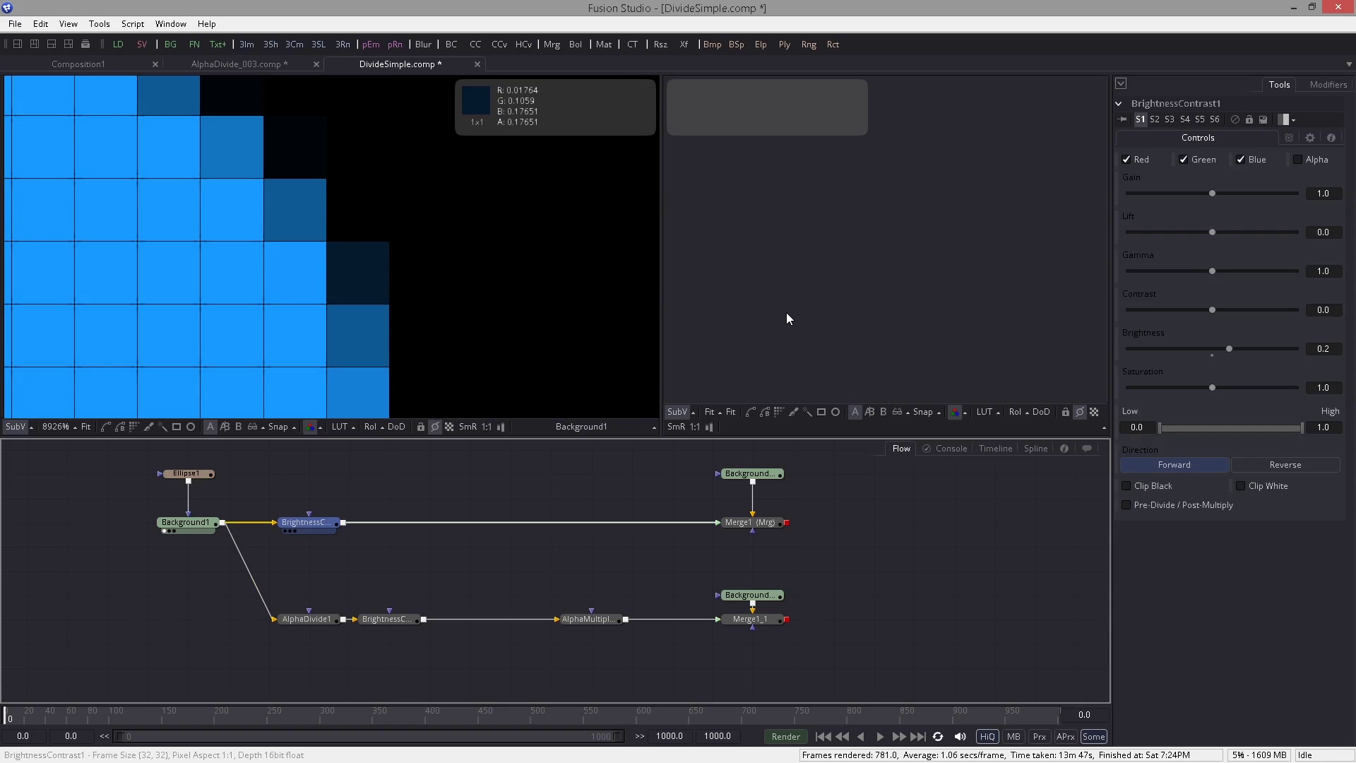
{"action": "scroll", "coordinate": [817, 288], "scroll_direction": "up", "scroll_amount": 5}
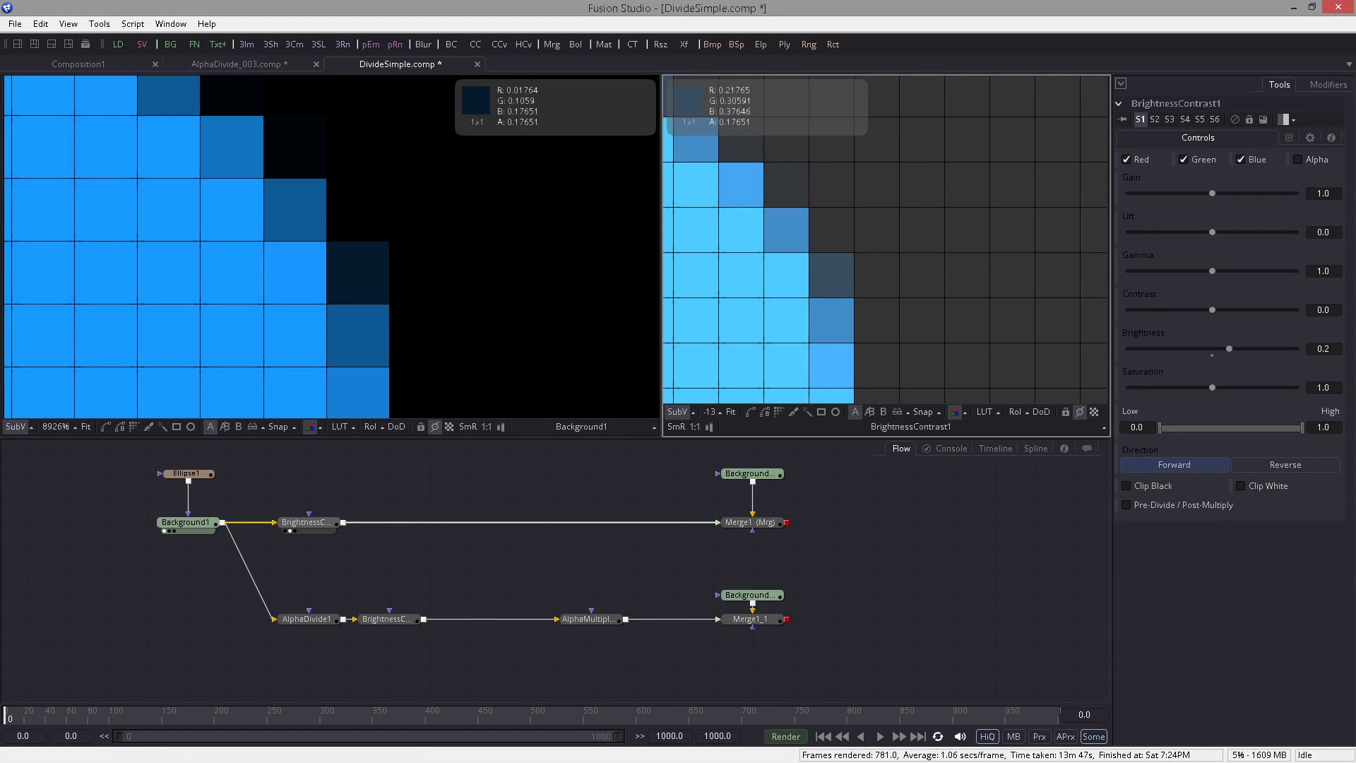
{"action": "key", "text": "alt+Tab"}
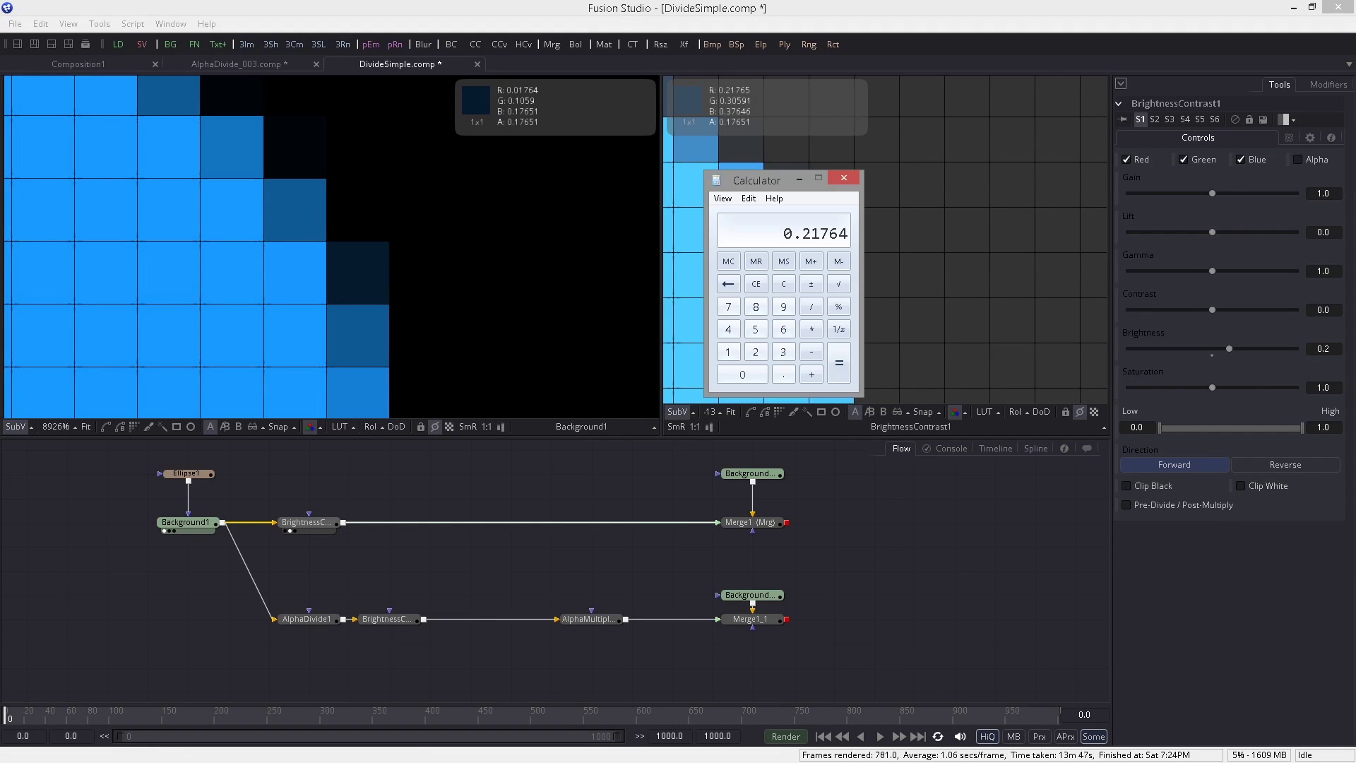
{"action": "left_click_drag", "start_coordinate": [776, 190], "coordinate": [926, 160]}
{"action": "key", "text": "alt+Tab"}
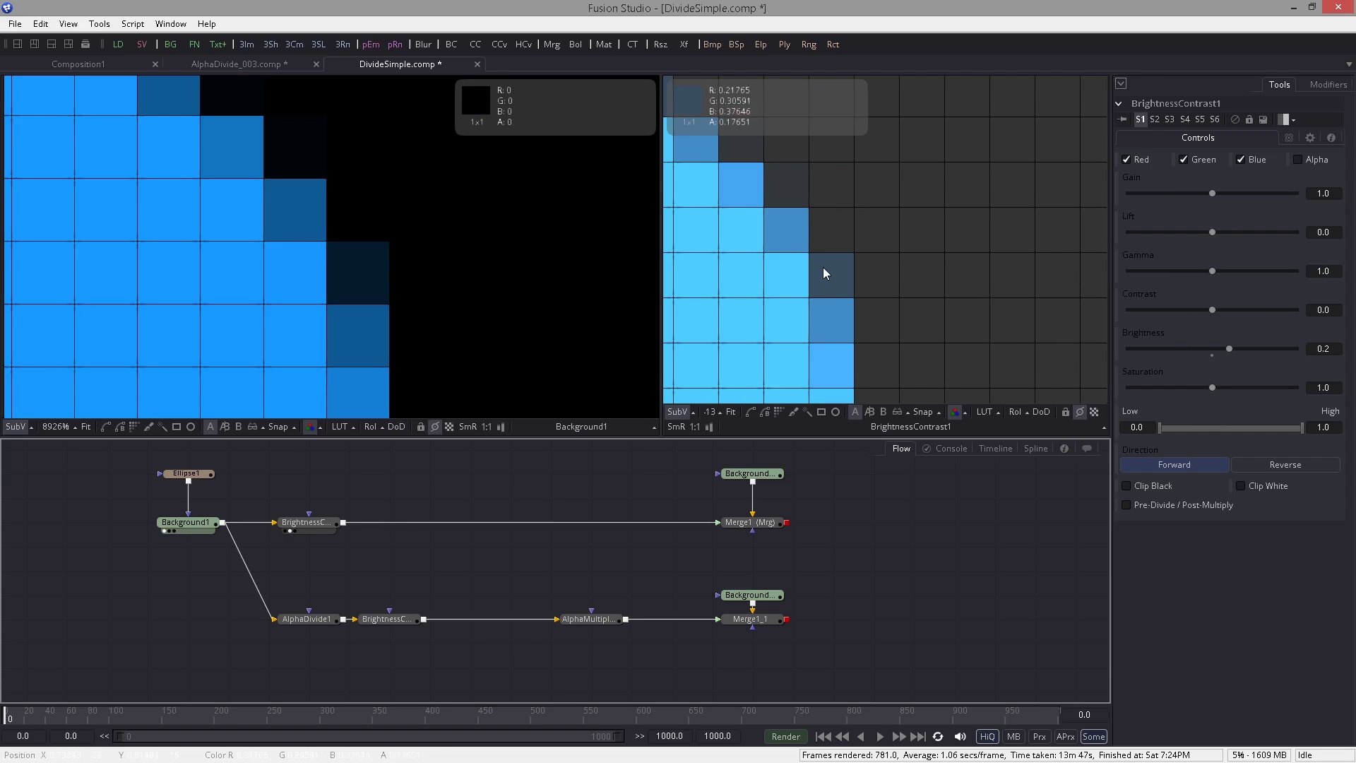
Show AlphaDivide1's output in the left viewer
{"action": "left_click_drag", "start_coordinate": [447, 603], "coordinate": [423, 533]}
{"action": "scroll", "coordinate": [261, 315], "scroll_direction": "up", "scroll_amount": 2}
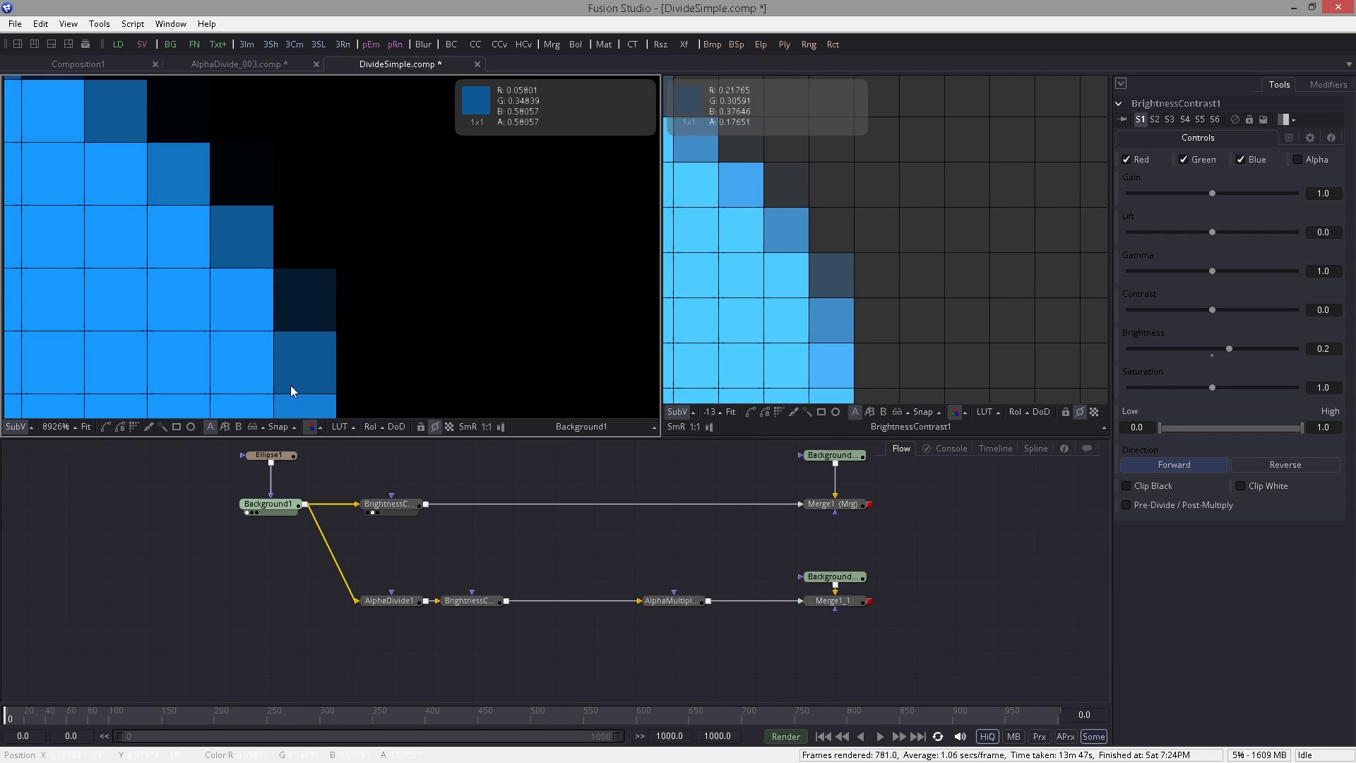
{"action": "left_click", "coordinate": [278, 487]}
{"action": "scroll", "coordinate": [326, 379], "scroll_direction": "right", "scroll_amount": 2}
{"action": "left_click_drag", "start_coordinate": [375, 600], "coordinate": [293, 329]}
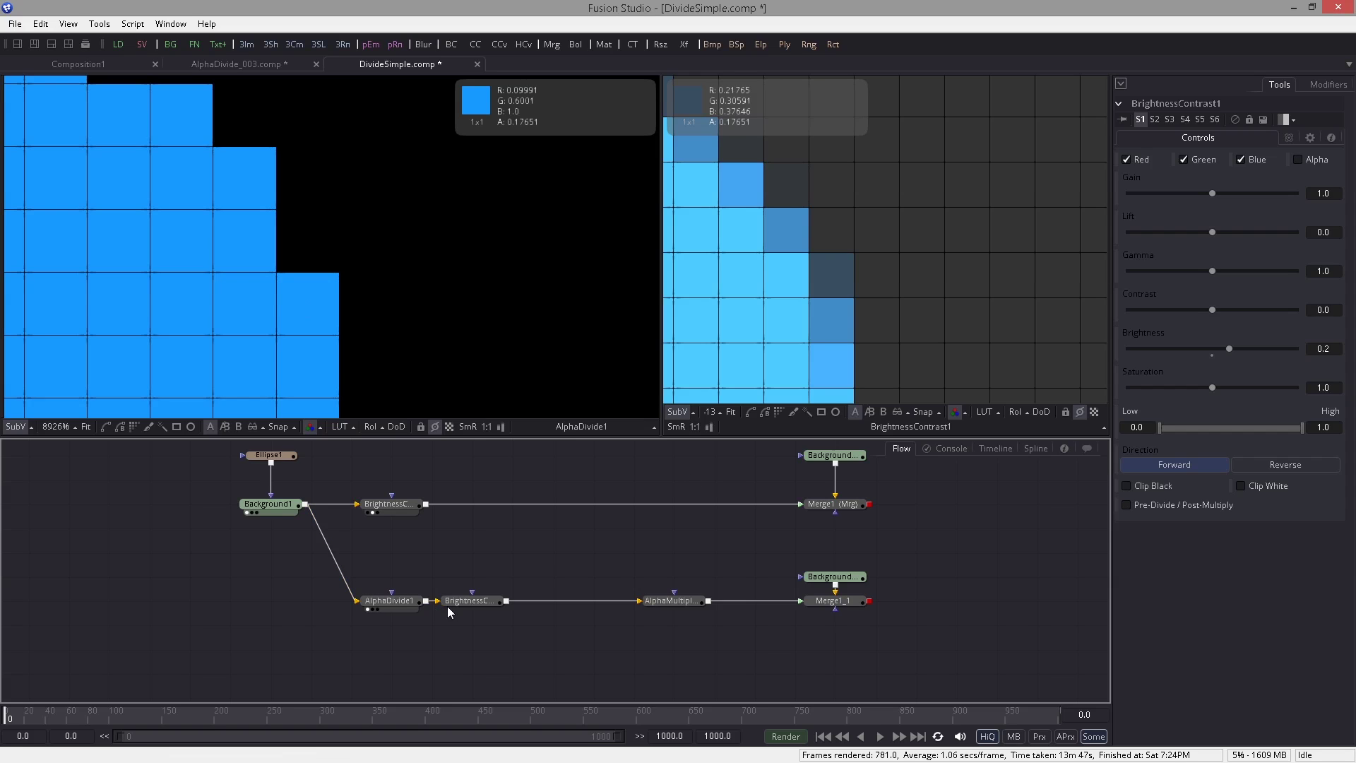
Show BrightnessContrast1_1 in the left viewer and move AlphaMultiply1 and AlphaDivide1 left to even spacing
{"action": "left_click_drag", "start_coordinate": [471, 600], "coordinate": [304, 301]}
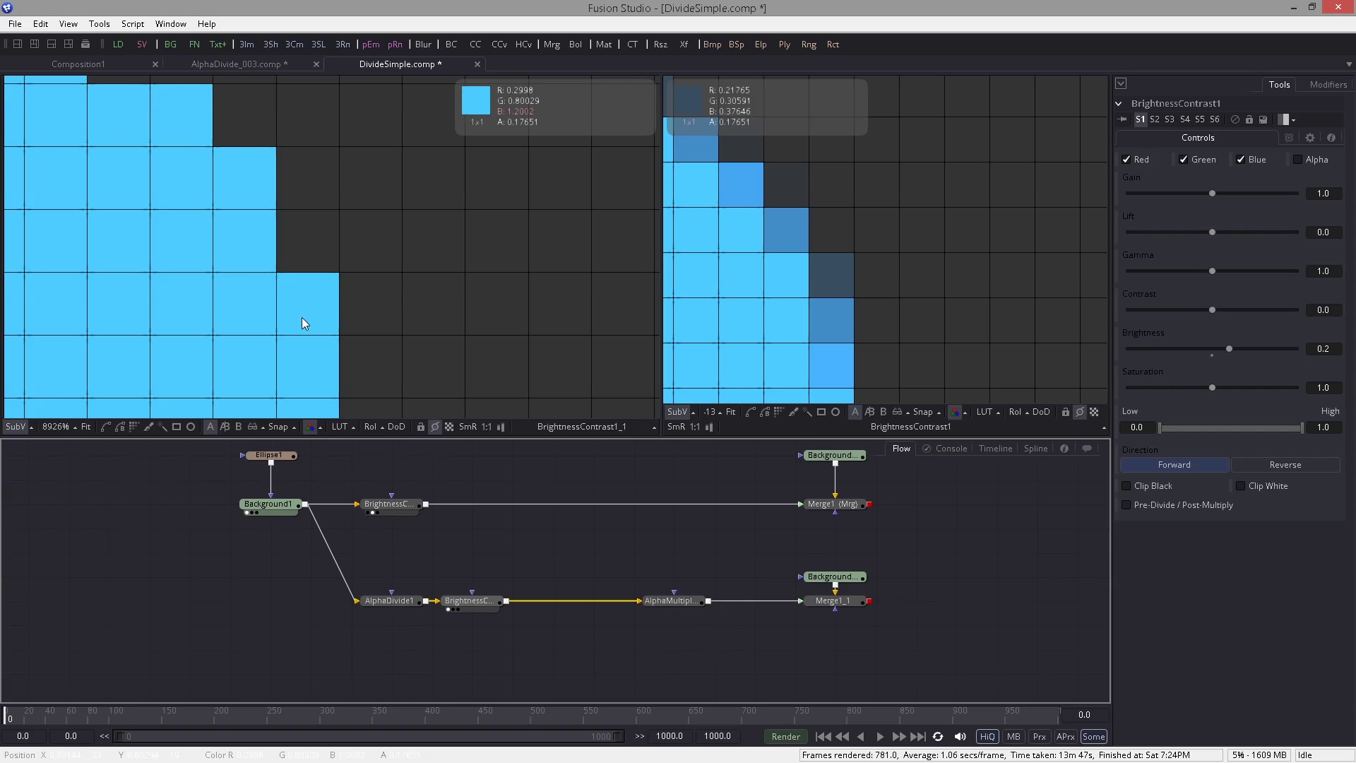
{"action": "left_click_drag", "start_coordinate": [658, 600], "coordinate": [583, 605]}
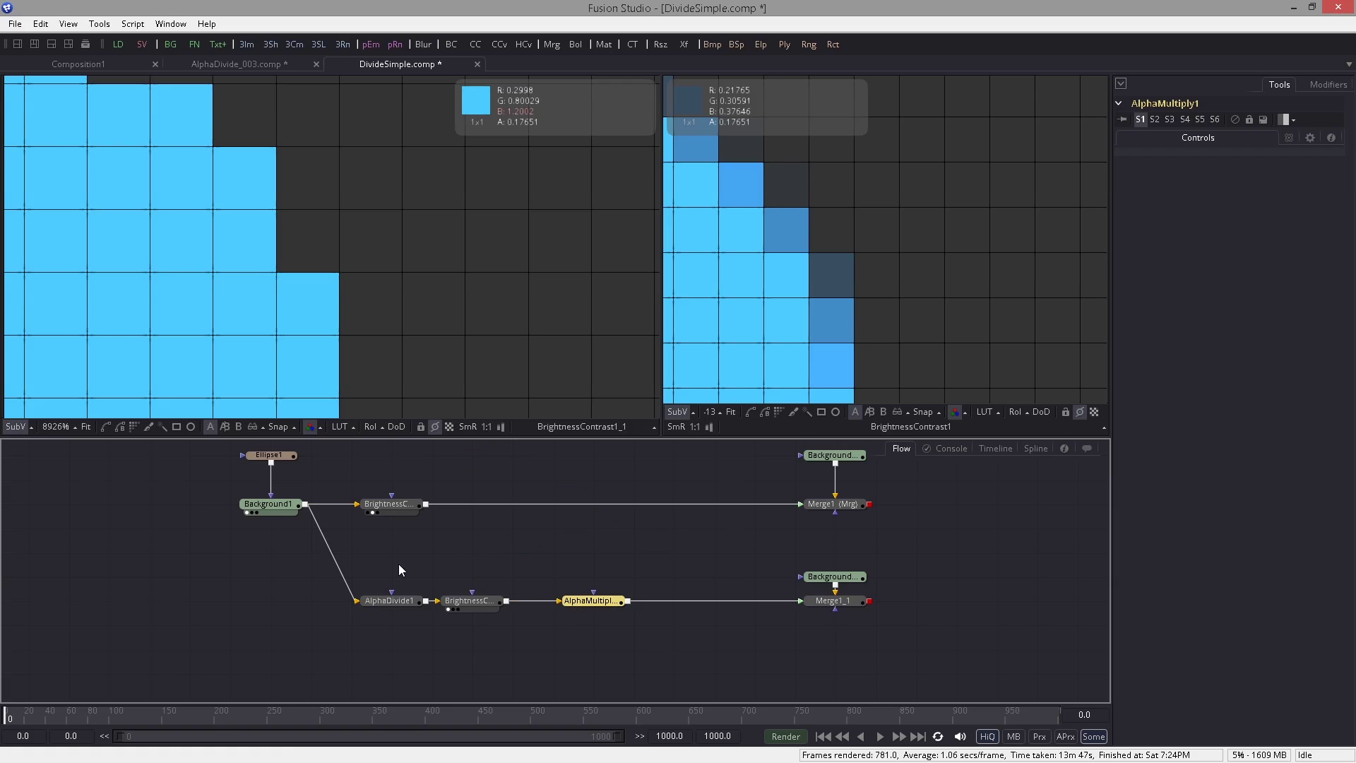
{"action": "left_click_drag", "start_coordinate": [396, 558], "coordinate": [347, 609]}
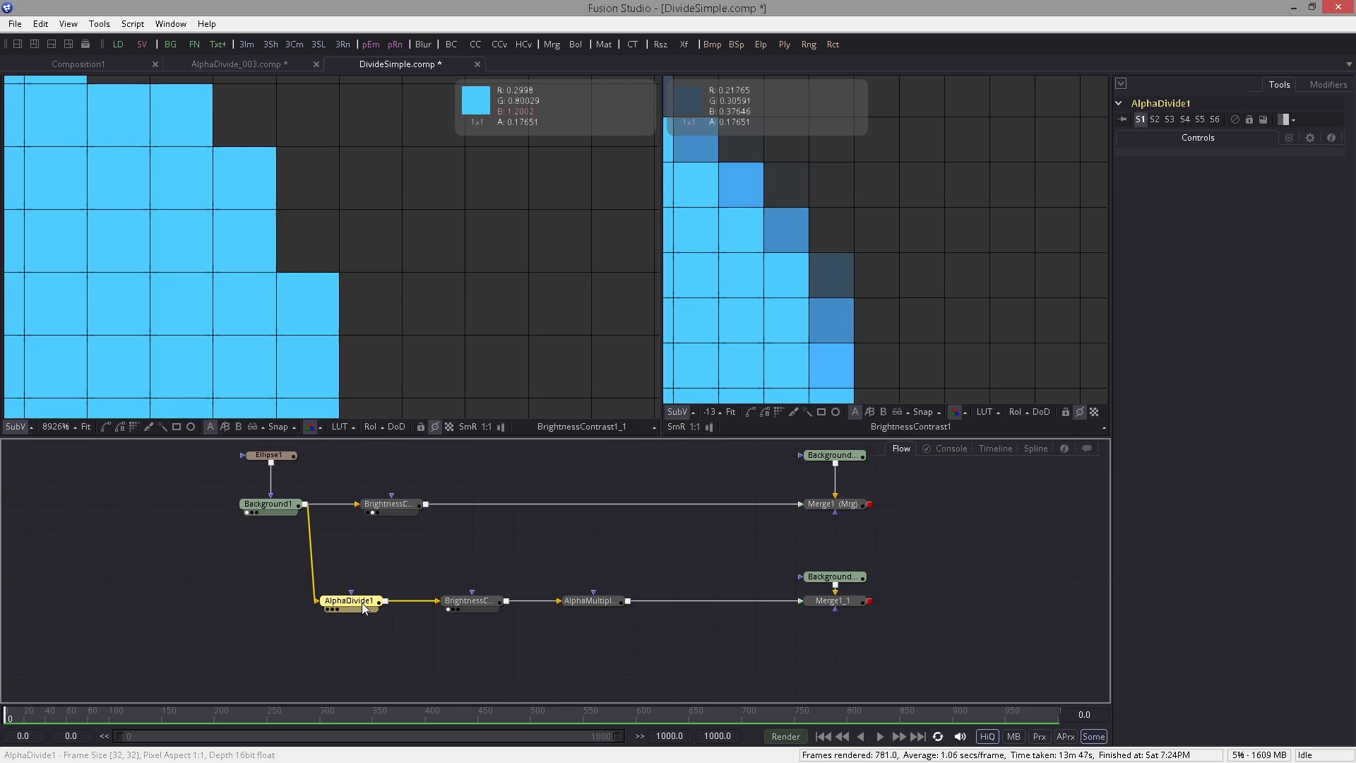
{"action": "left_click", "coordinate": [583, 602]}
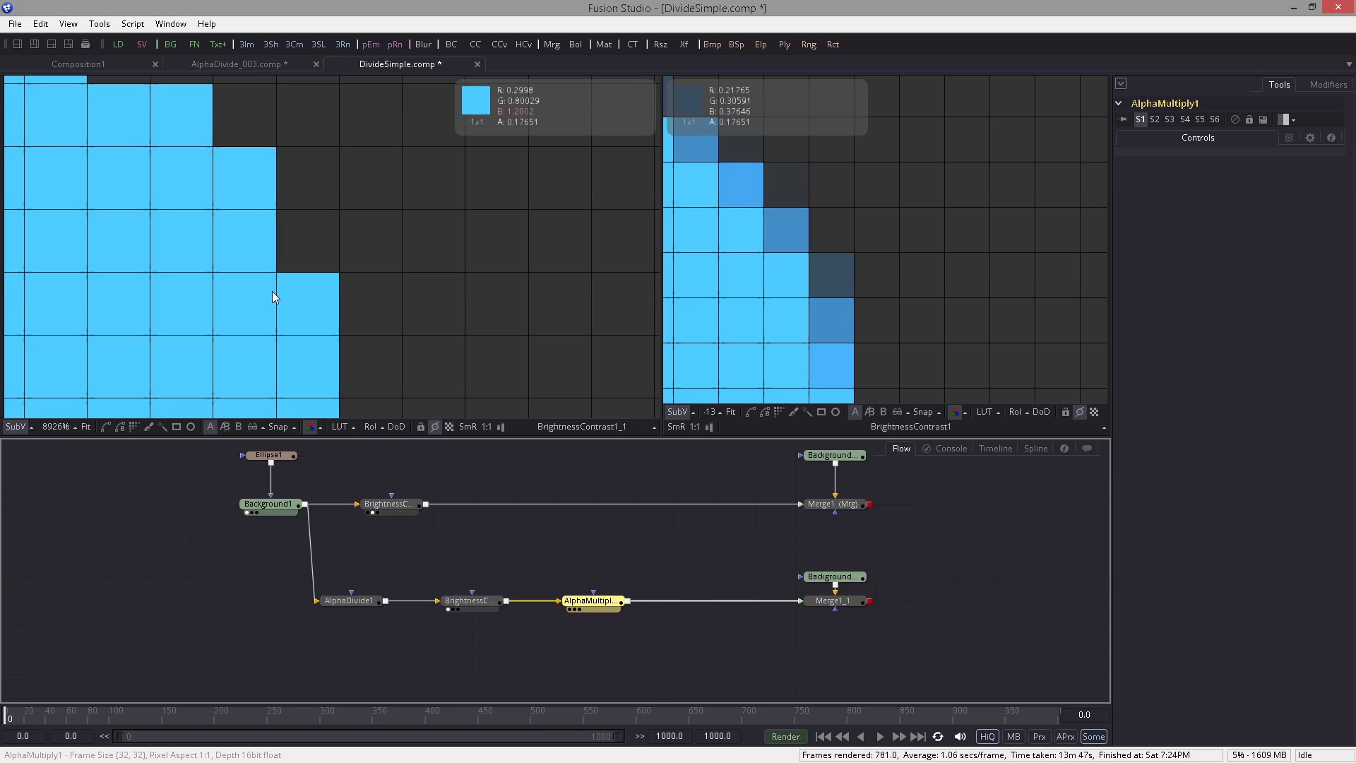
Show AlphaMultiply1 in the left viewer, shift the upper BrightnessContrast node right, and zoom out
{"action": "key", "text": "1"}
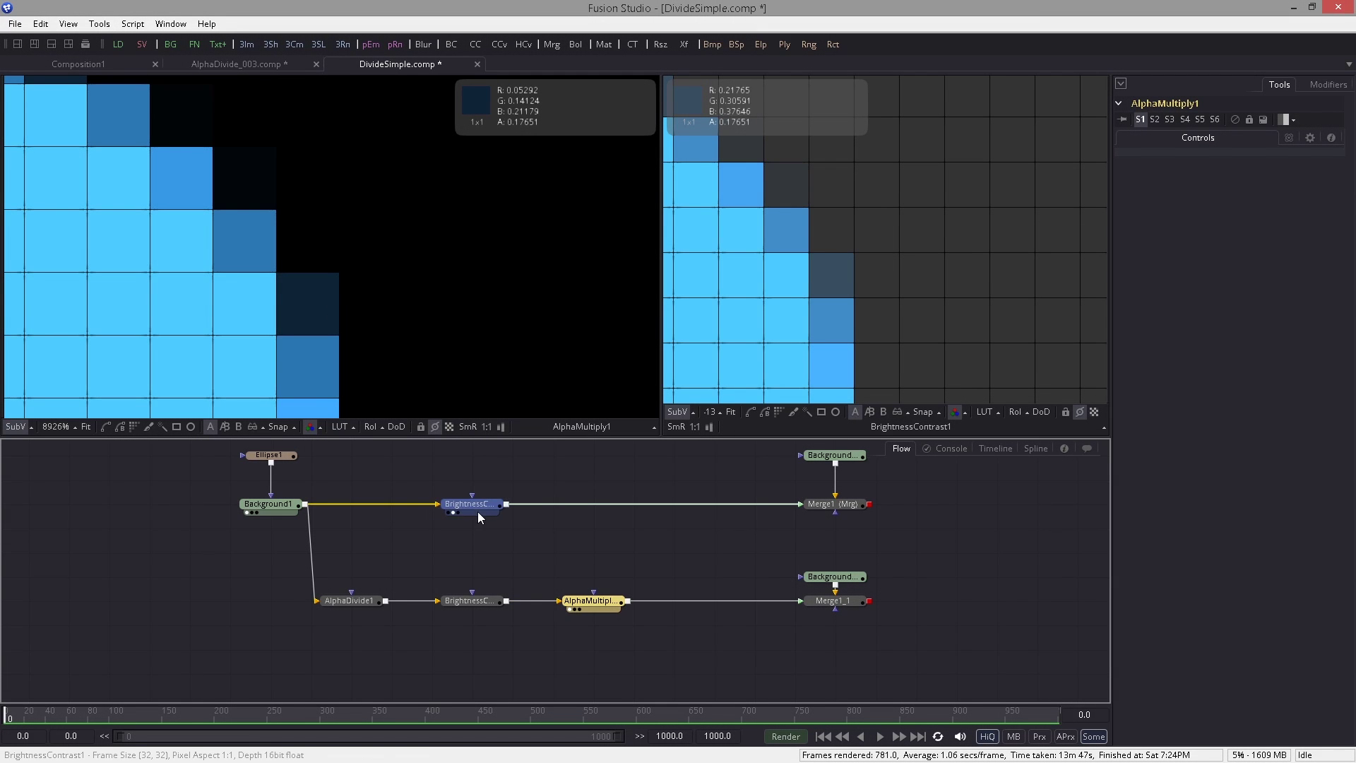
{"action": "left_click_drag", "start_coordinate": [477, 519], "coordinate": [558, 519]}
{"action": "scroll", "coordinate": [942, 286], "scroll_direction": "down", "scroll_amount": 3}
{"action": "scroll", "coordinate": [863, 247], "scroll_direction": "up", "scroll_amount": 2}
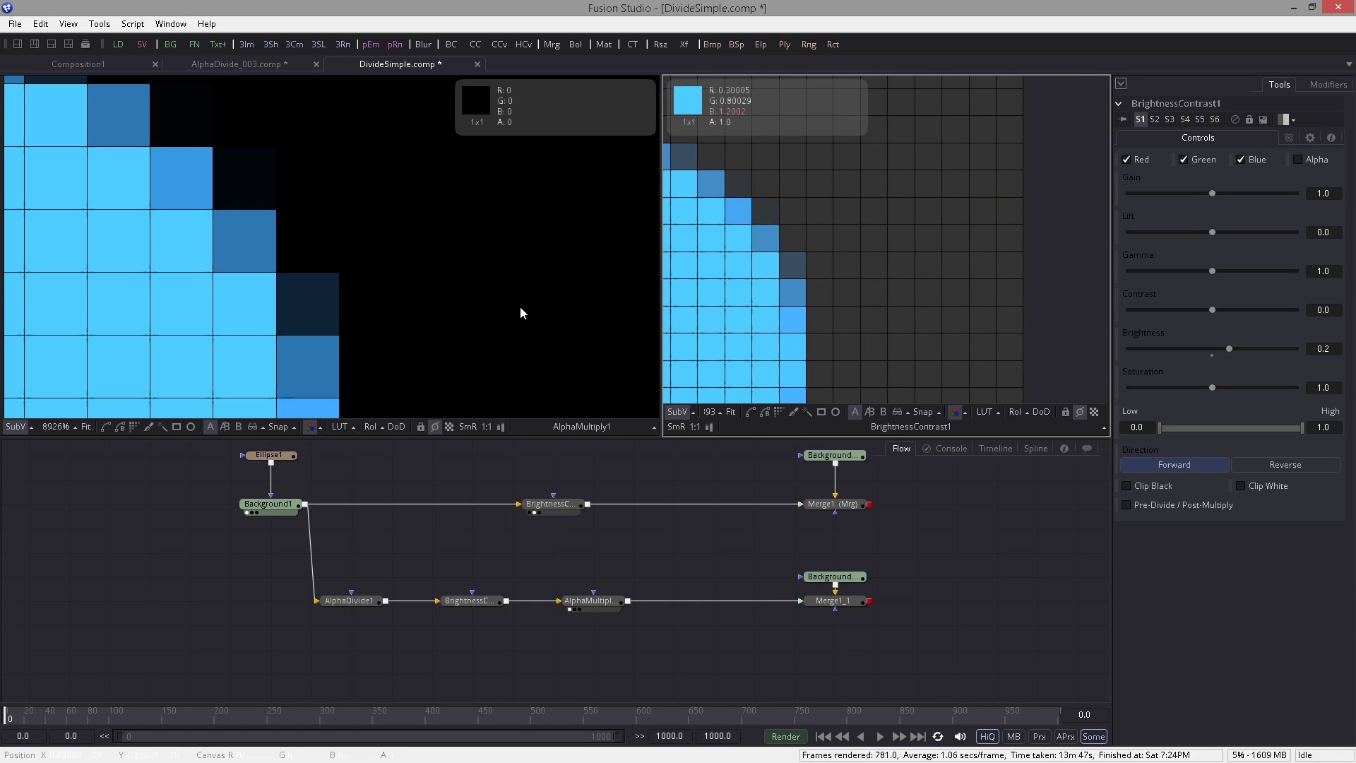
{"action": "scroll", "coordinate": [346, 255], "scroll_direction": "down", "scroll_amount": 3}
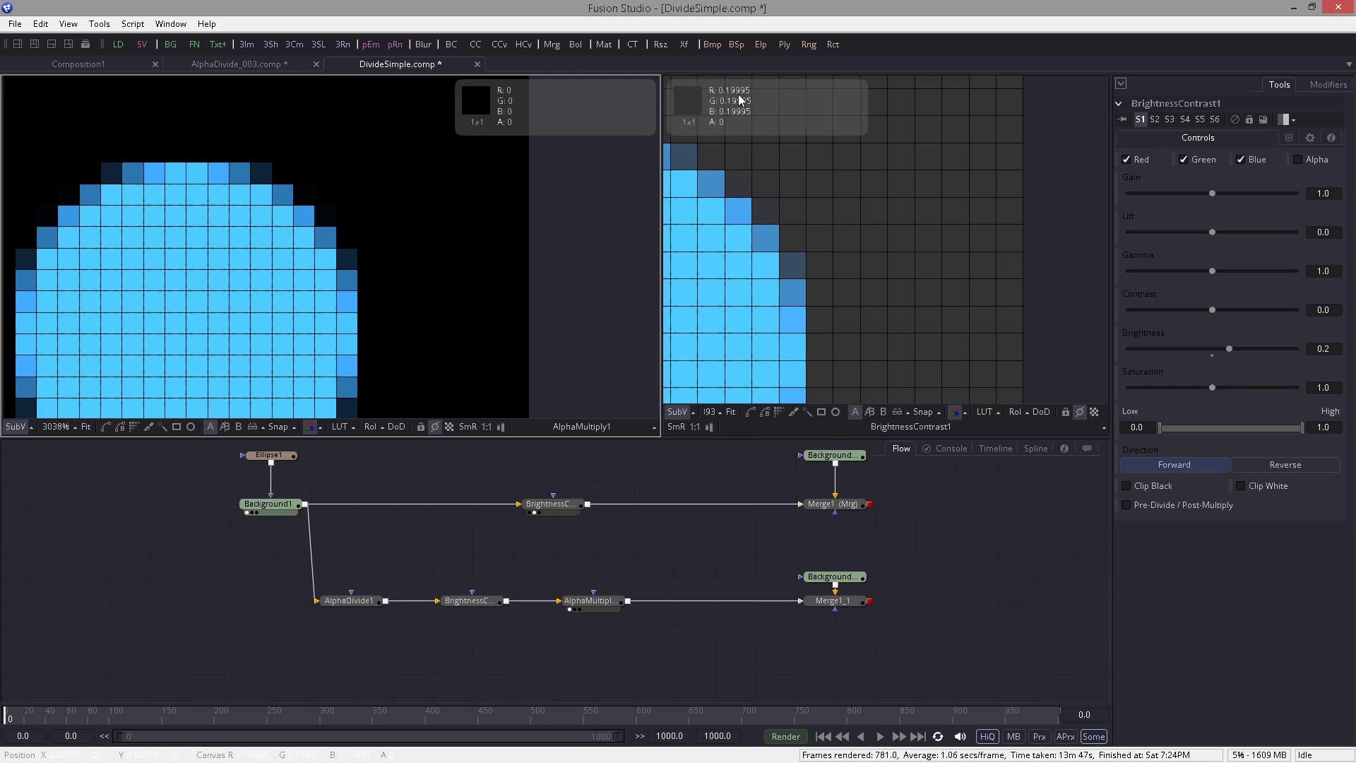
Show Merge1 in the right viewer and Merge1_1 in the left, zoomed out to the whole circle
{"action": "left_click", "coordinate": [805, 261]}
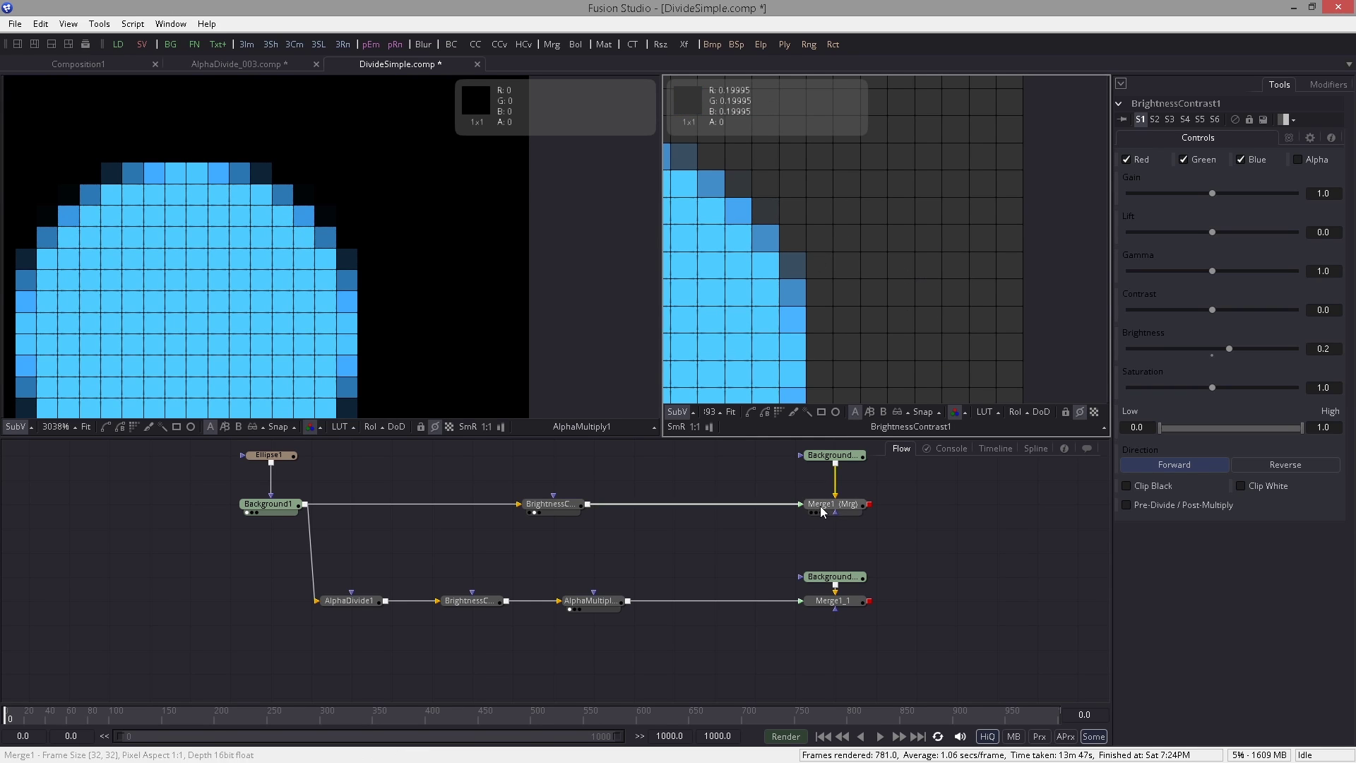
{"action": "left_click_drag", "start_coordinate": [830, 504], "coordinate": [876, 267]}
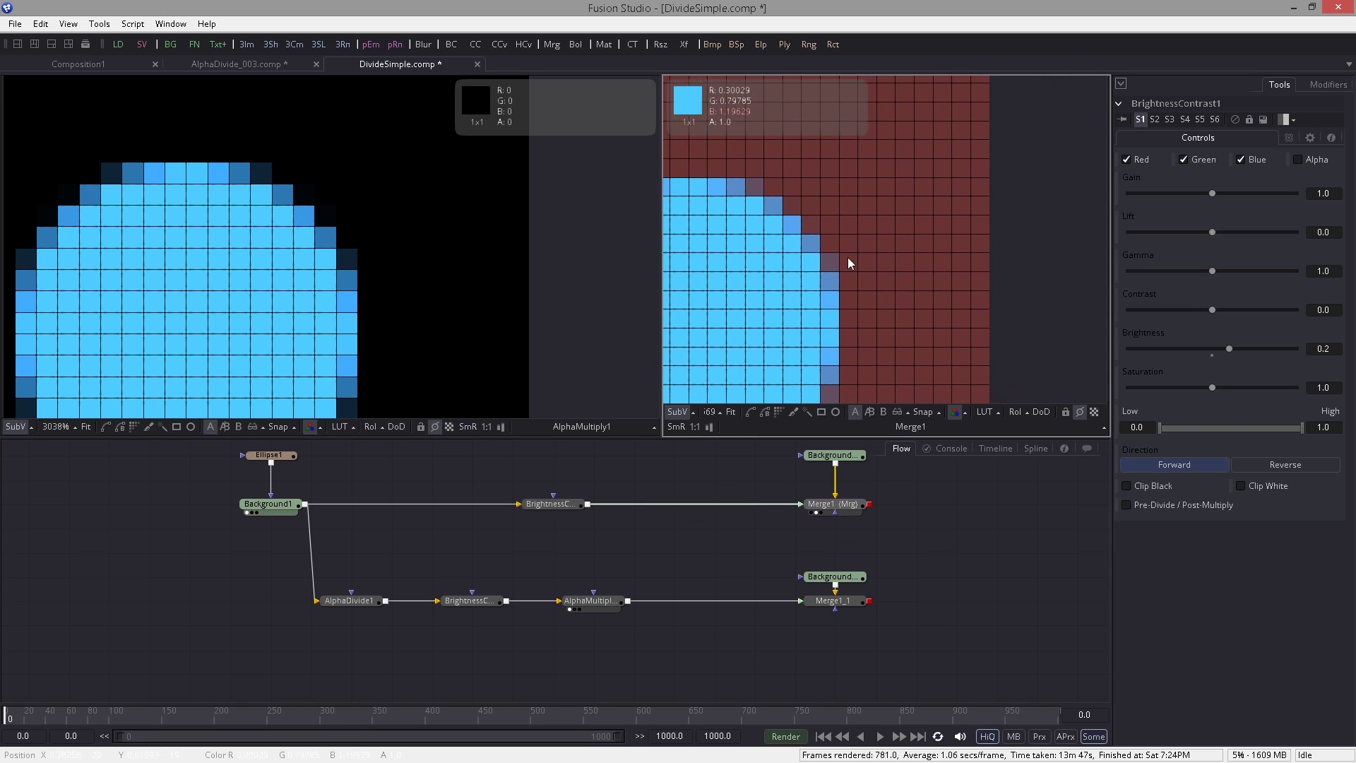
{"action": "left_click_drag", "start_coordinate": [829, 462], "coordinate": [873, 225]}
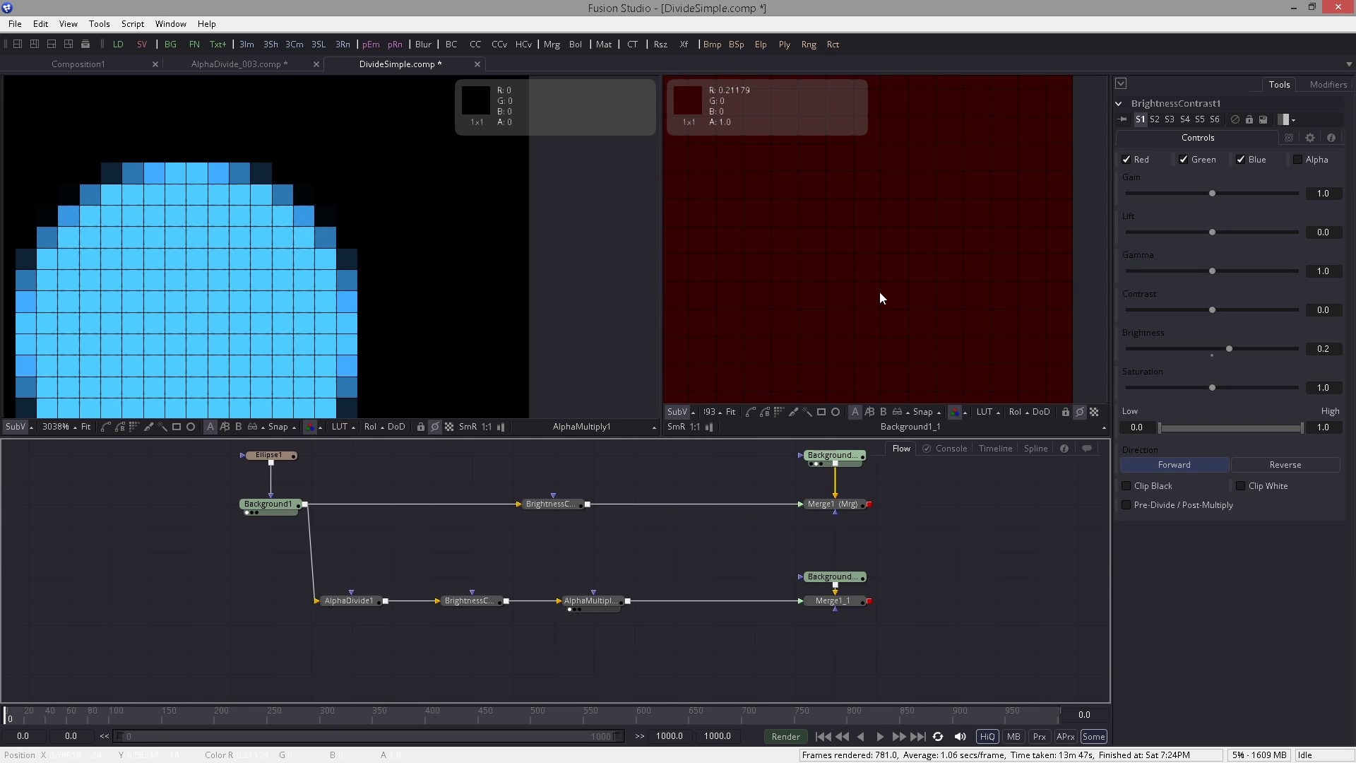
{"action": "left_click_drag", "start_coordinate": [832, 503], "coordinate": [884, 348]}
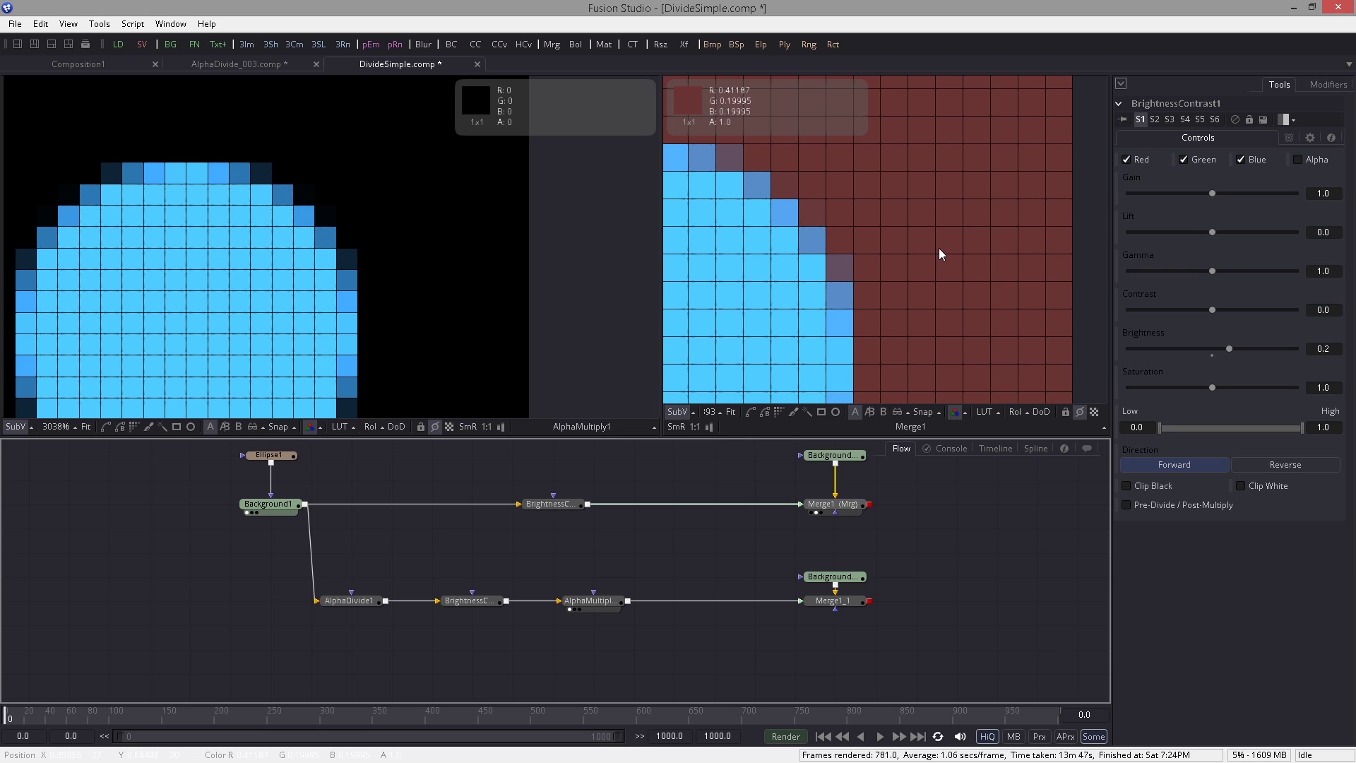
{"action": "scroll", "coordinate": [927, 277], "scroll_direction": "down", "scroll_amount": 5}
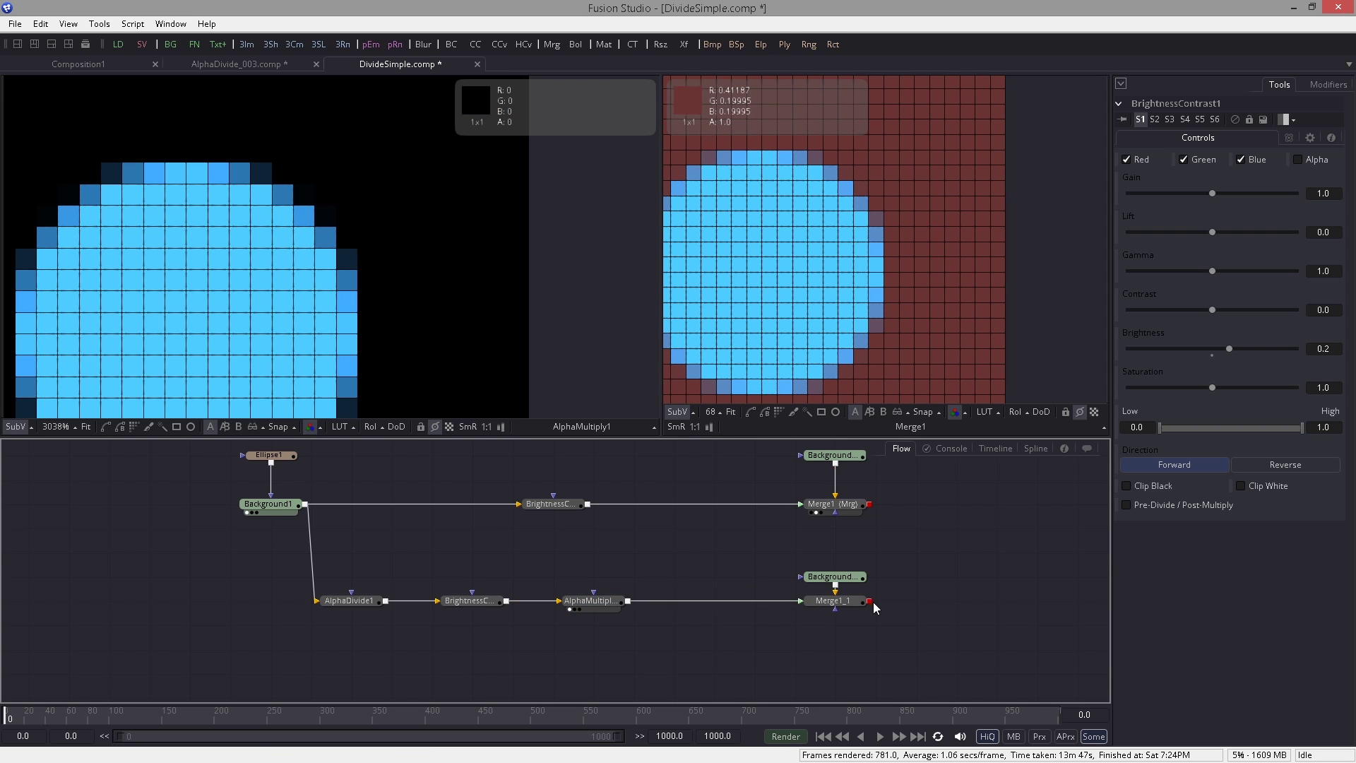
{"action": "left_click_drag", "start_coordinate": [833, 600], "coordinate": [613, 362]}
{"action": "scroll", "coordinate": [410, 222], "scroll_direction": "down", "scroll_amount": 2}
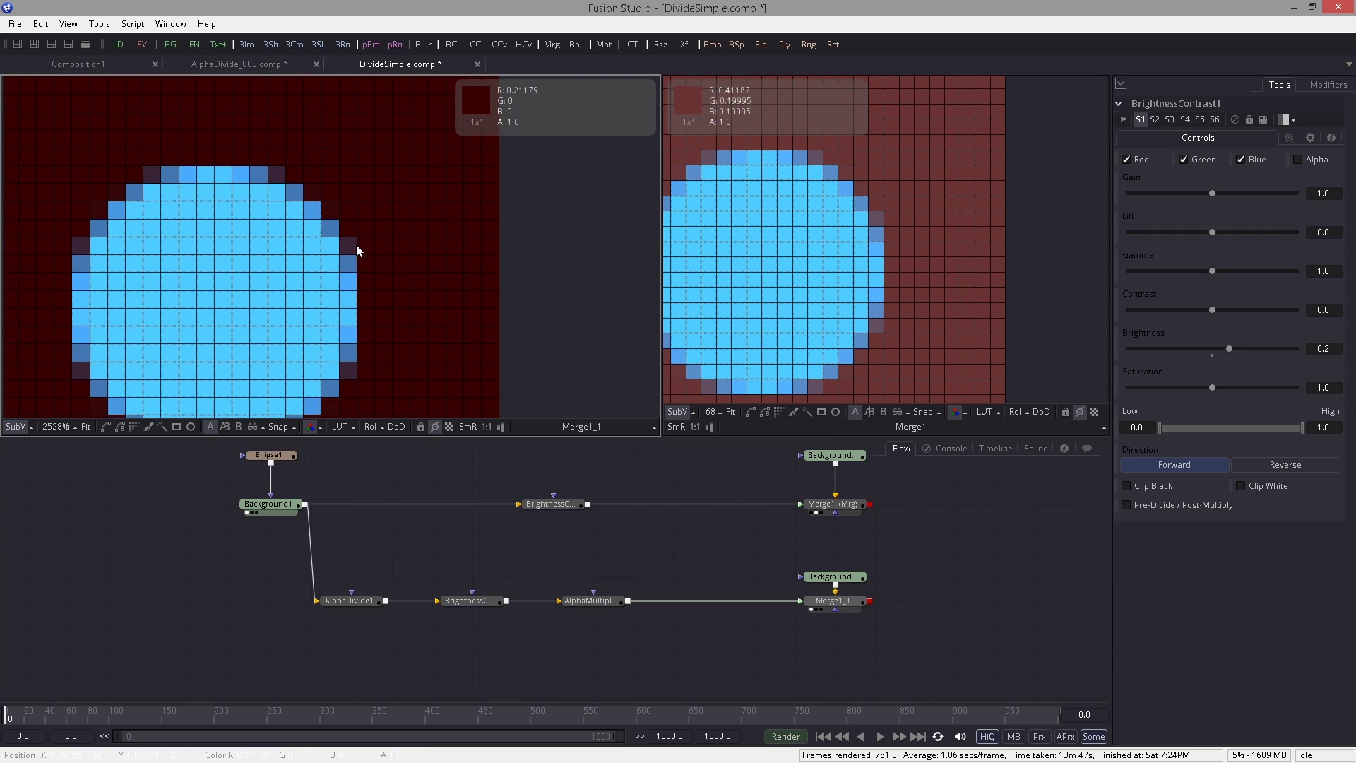
{"action": "scroll", "coordinate": [373, 212], "scroll_direction": "down", "scroll_amount": 1}
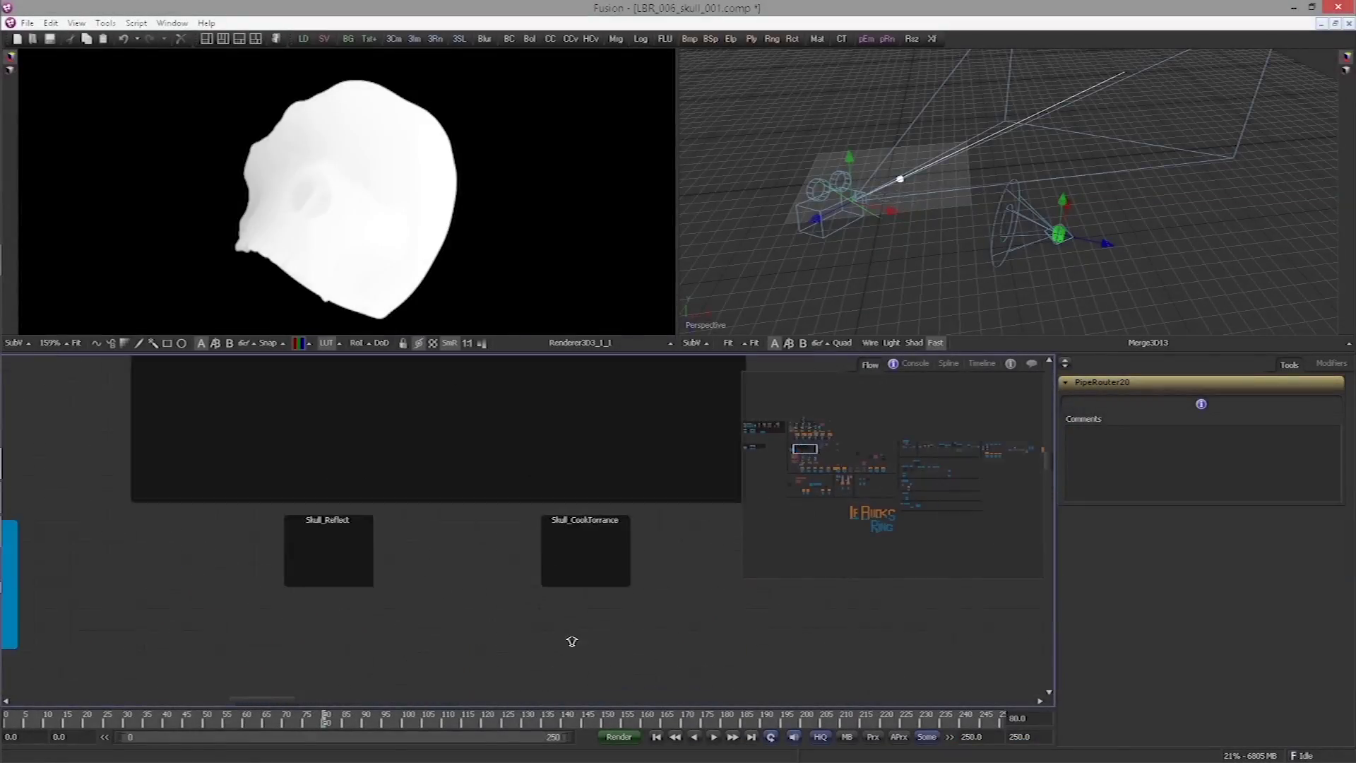
Add Reflect, CookTorrance and BumpMap nodes to the skull material group
{"action": "key", "text": "ctrl+space"}
{"action": "type", "text": "reflect"}
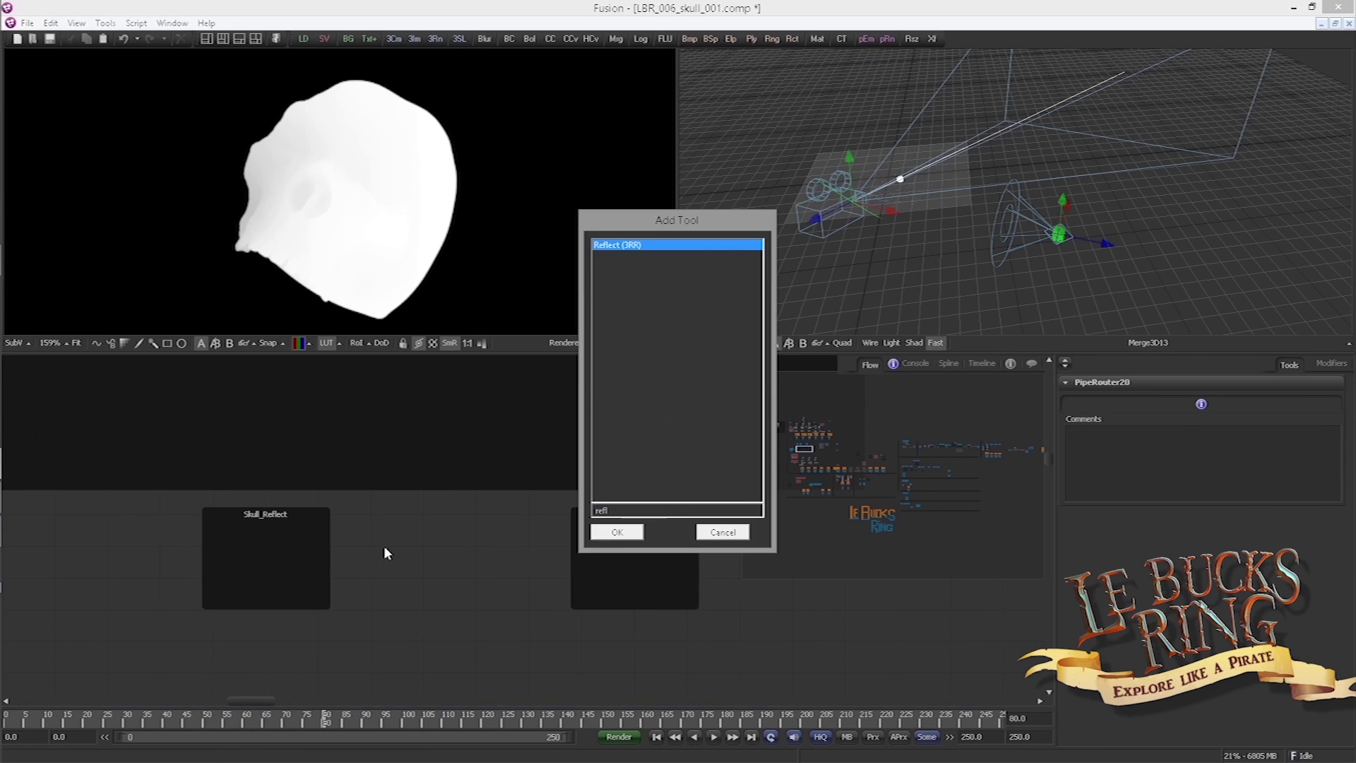
{"action": "key", "text": "Return"}
{"action": "key", "text": "ctrl+space"}
{"action": "type", "text": "coo"}
{"action": "key", "text": "Return"}
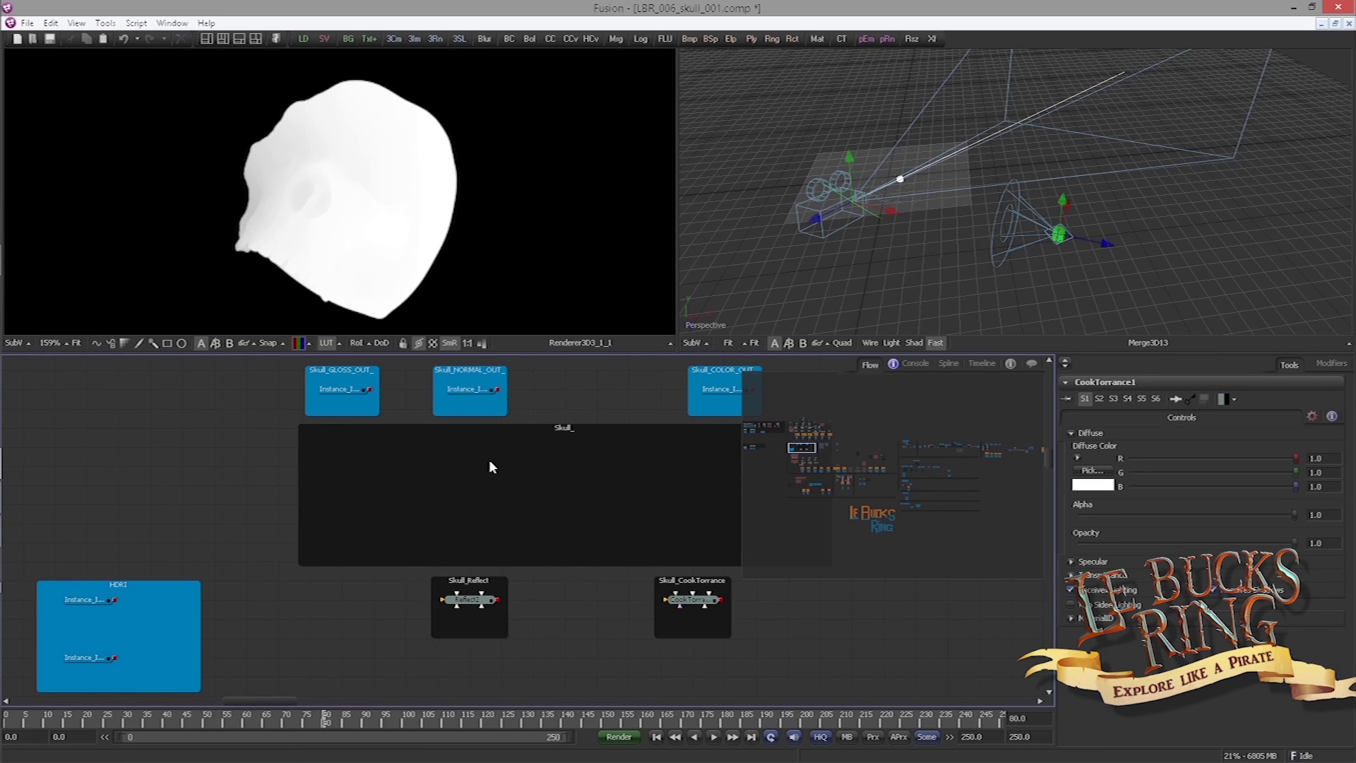
{"action": "key", "text": "ctrl+space"}
{"action": "type", "text": "bump"}
{"action": "key", "text": "Return"}
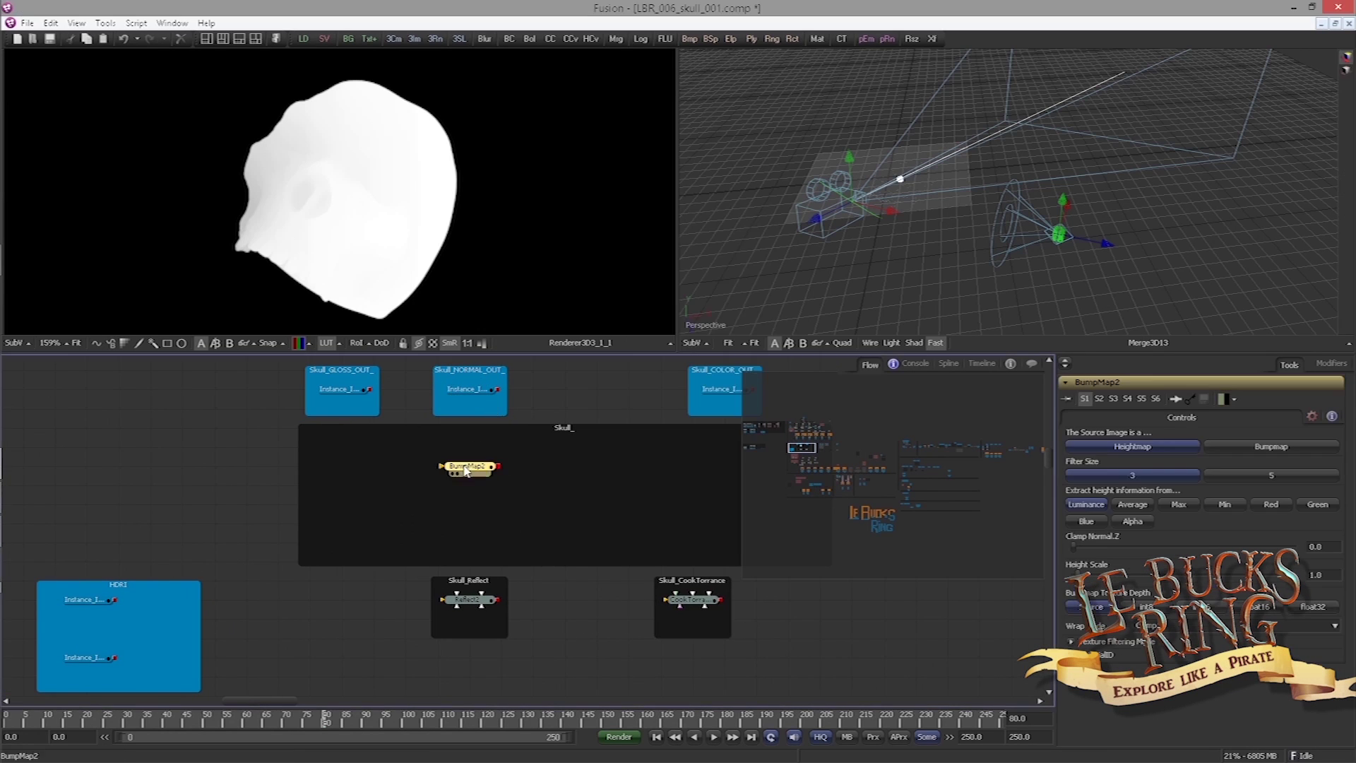
Wire the normal map through BumpMap2 into Reflect2, and connect CookTorrance to Reflect2
{"action": "left_click_drag", "start_coordinate": [498, 389], "coordinate": [469, 385]}
{"action": "left_click", "coordinate": [454, 396]}
{"action": "left_click_drag", "start_coordinate": [498, 467], "coordinate": [471, 606]}
{"action": "left_click", "coordinate": [508, 628]}
{"action": "key", "text": "2"}
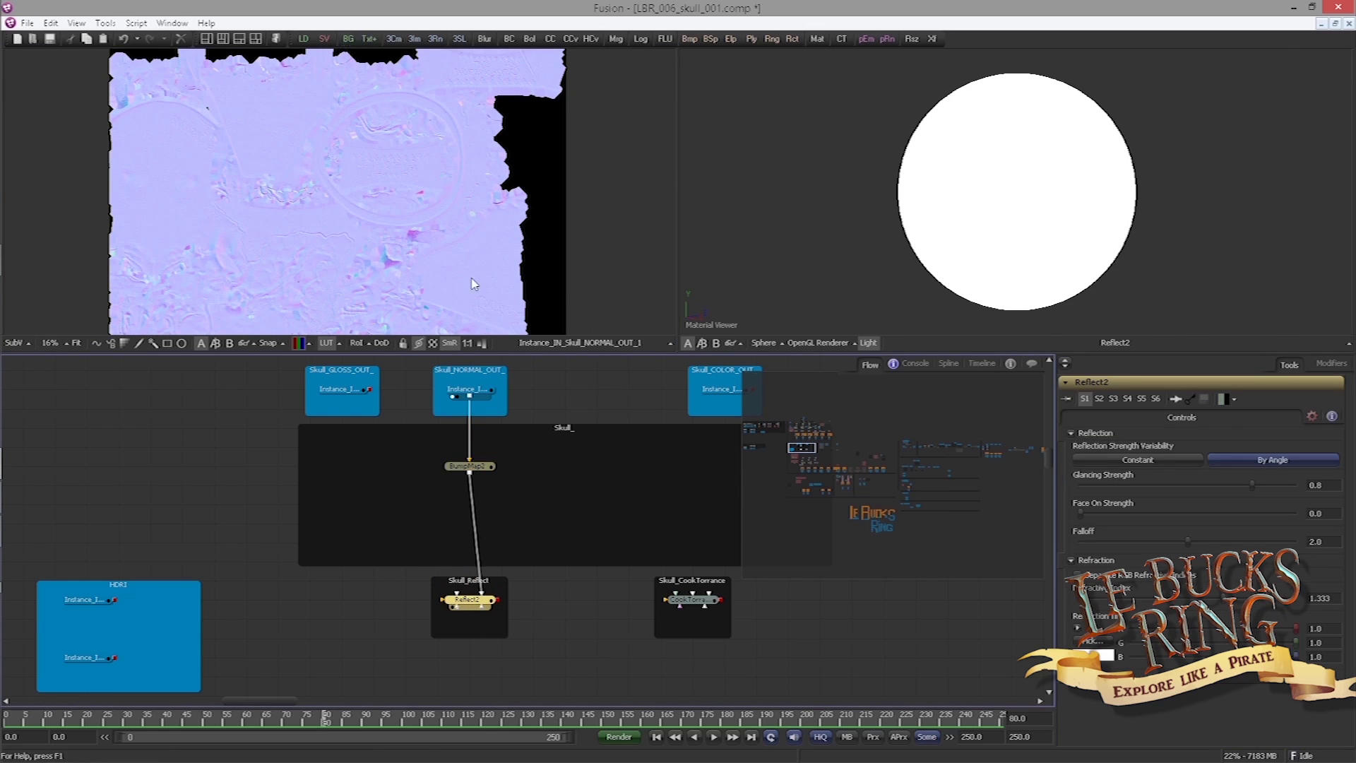
{"action": "left_click_drag", "start_coordinate": [720, 600], "coordinate": [486, 610]}
{"action": "left_click", "coordinate": [487, 606]}
{"action": "scroll", "coordinate": [403, 569], "scroll_direction": "up", "scroll_amount": 2}
Add SphereMap2 after the HDRI instance and feed it into Reflect2
{"action": "left_click", "coordinate": [125, 526]}
{"action": "key", "text": "shift+space"}
{"action": "key", "text": "Return"}
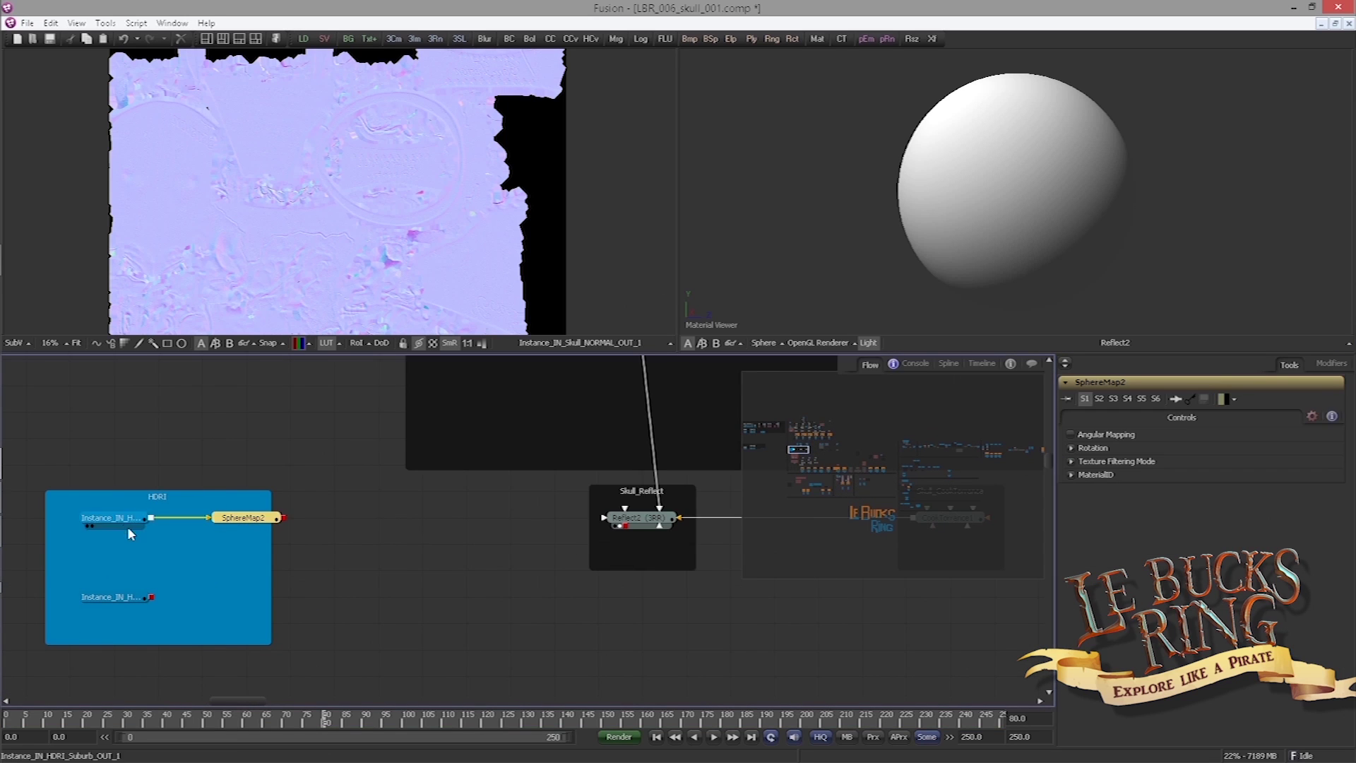
{"action": "key", "text": "1"}
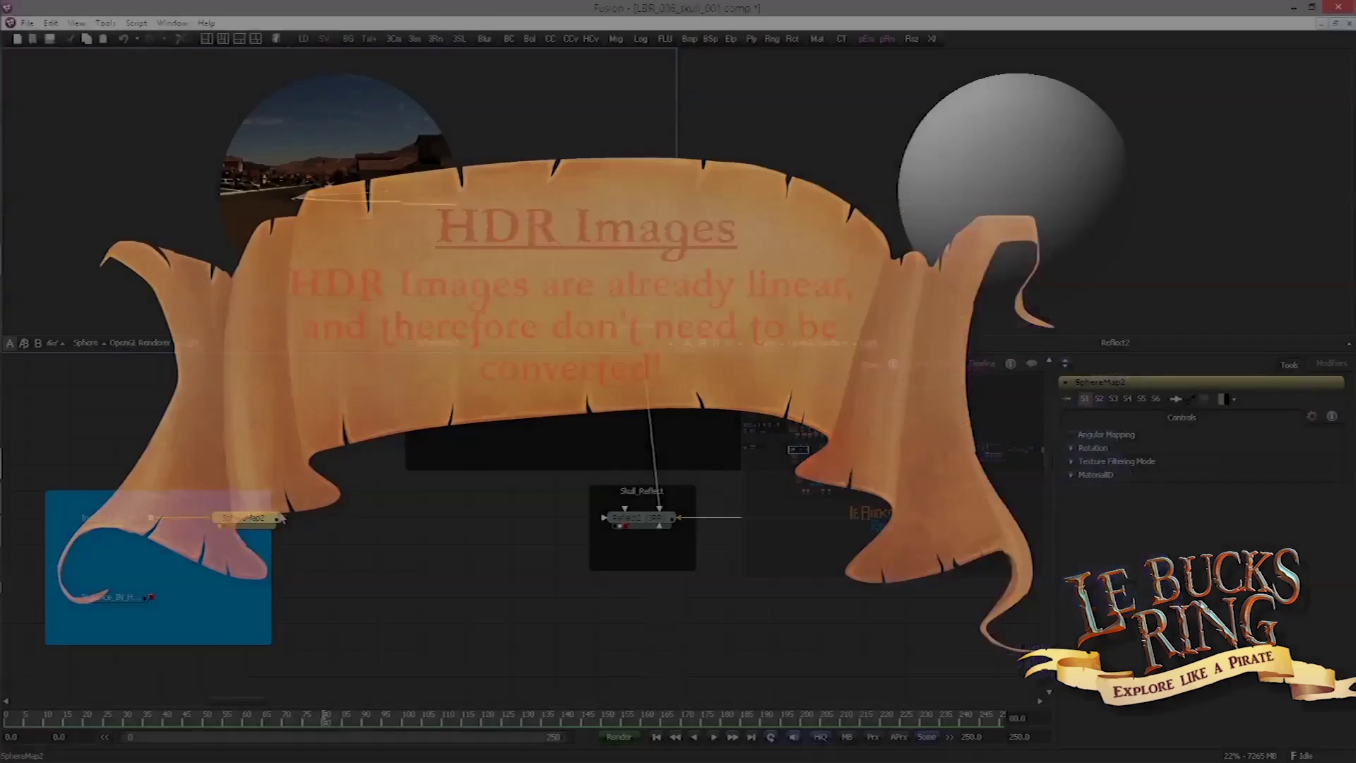
{"action": "left_click_drag", "start_coordinate": [281, 519], "coordinate": [639, 519]}
{"action": "left_click", "coordinate": [663, 539]}
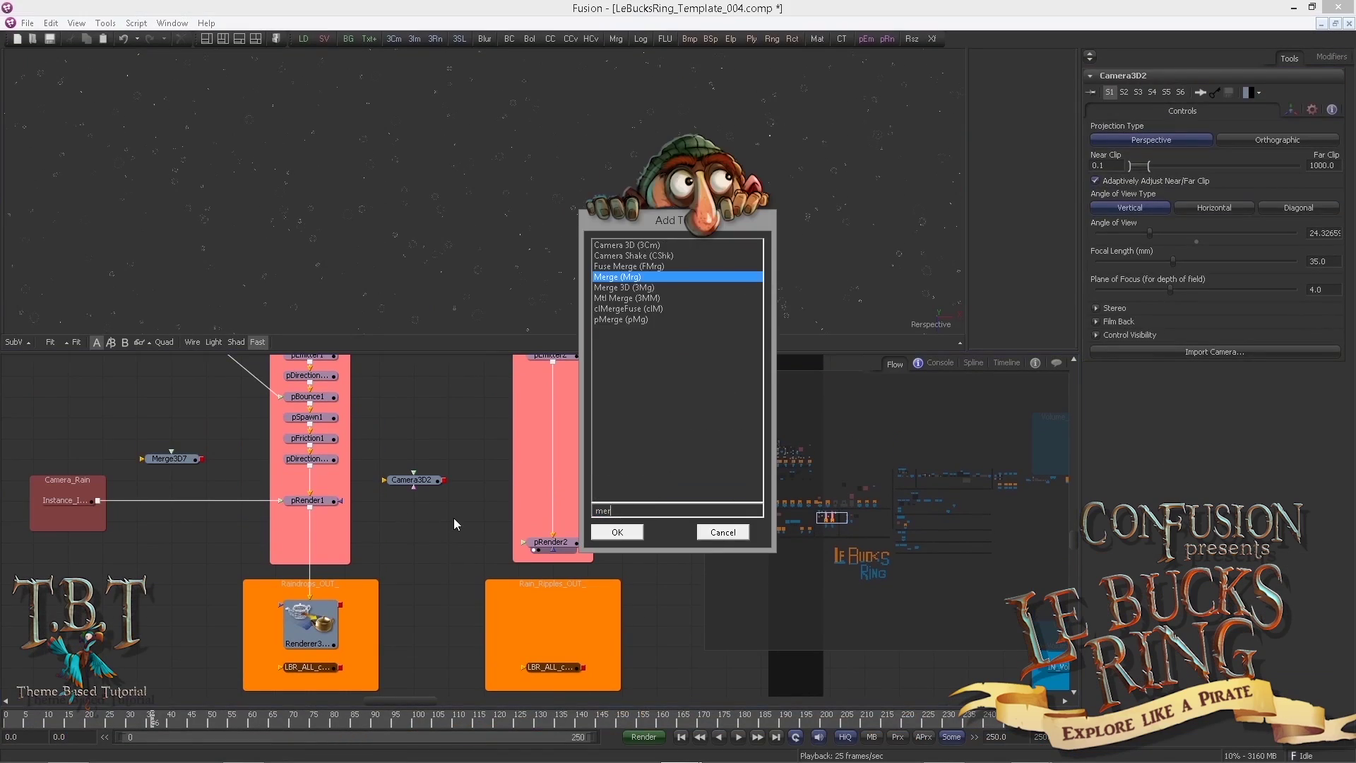
Add Camera3D2 into Merge3D7, aimed straight down (Y Offset 2, X Rotation -90)
{"action": "key", "text": "Return"}
{"action": "left_click_drag", "start_coordinate": [447, 500], "coordinate": [259, 240]}
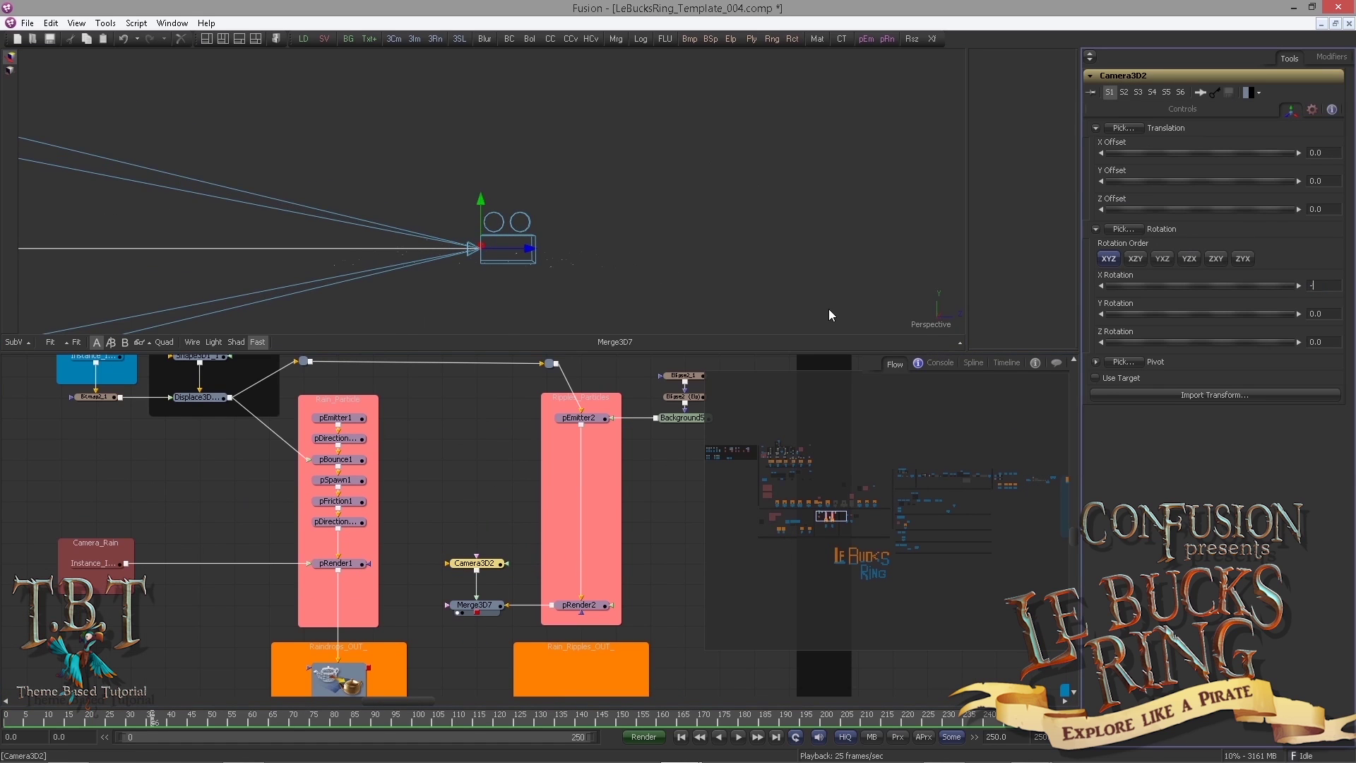
{"action": "key", "text": "Return"}
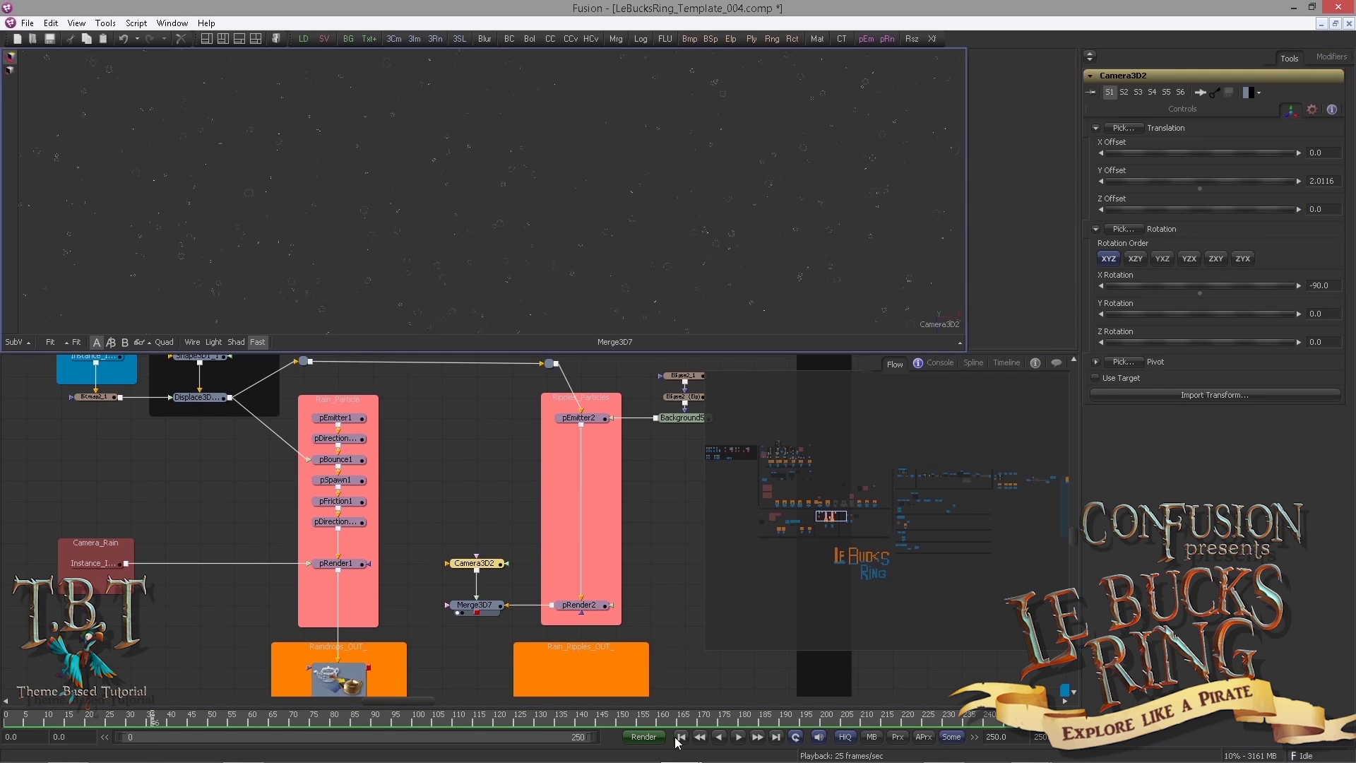
{"action": "left_click", "coordinate": [737, 737]}
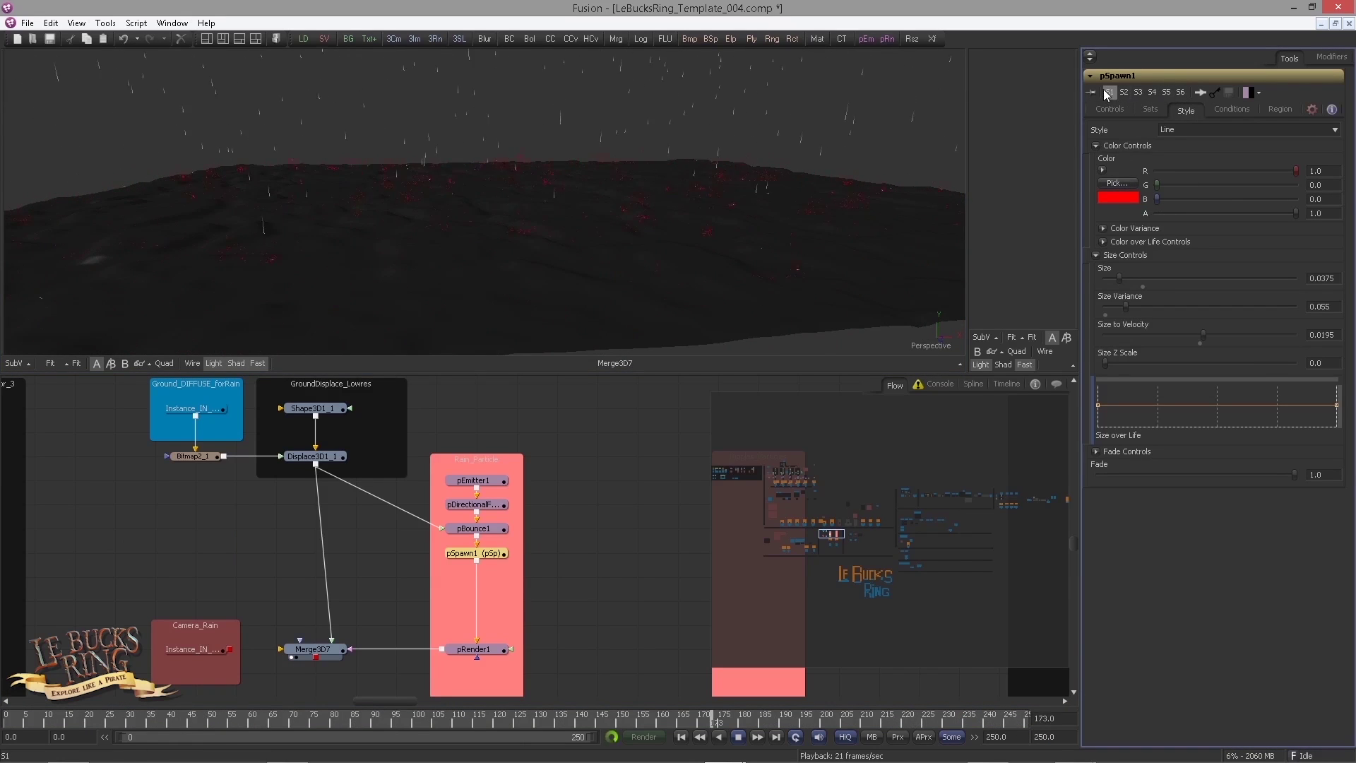
Compare pSpawn1's red and white particle versions, keep the white one, and stop playback
{"action": "left_click", "coordinate": [1124, 92]}
{"action": "left_click", "coordinate": [1109, 92]}
{"action": "left_click", "coordinate": [1124, 92]}
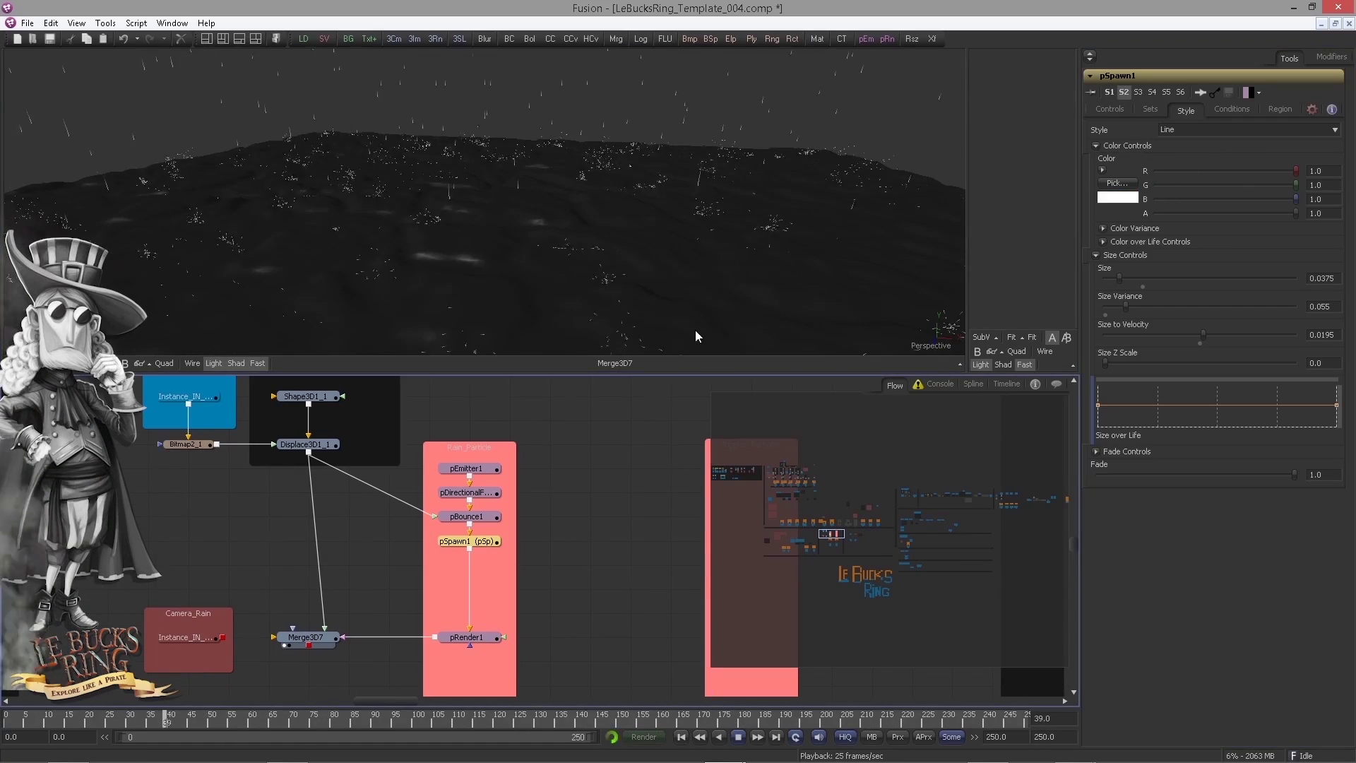
{"action": "scroll", "coordinate": [495, 459], "scroll_direction": "down", "scroll_amount": 2}
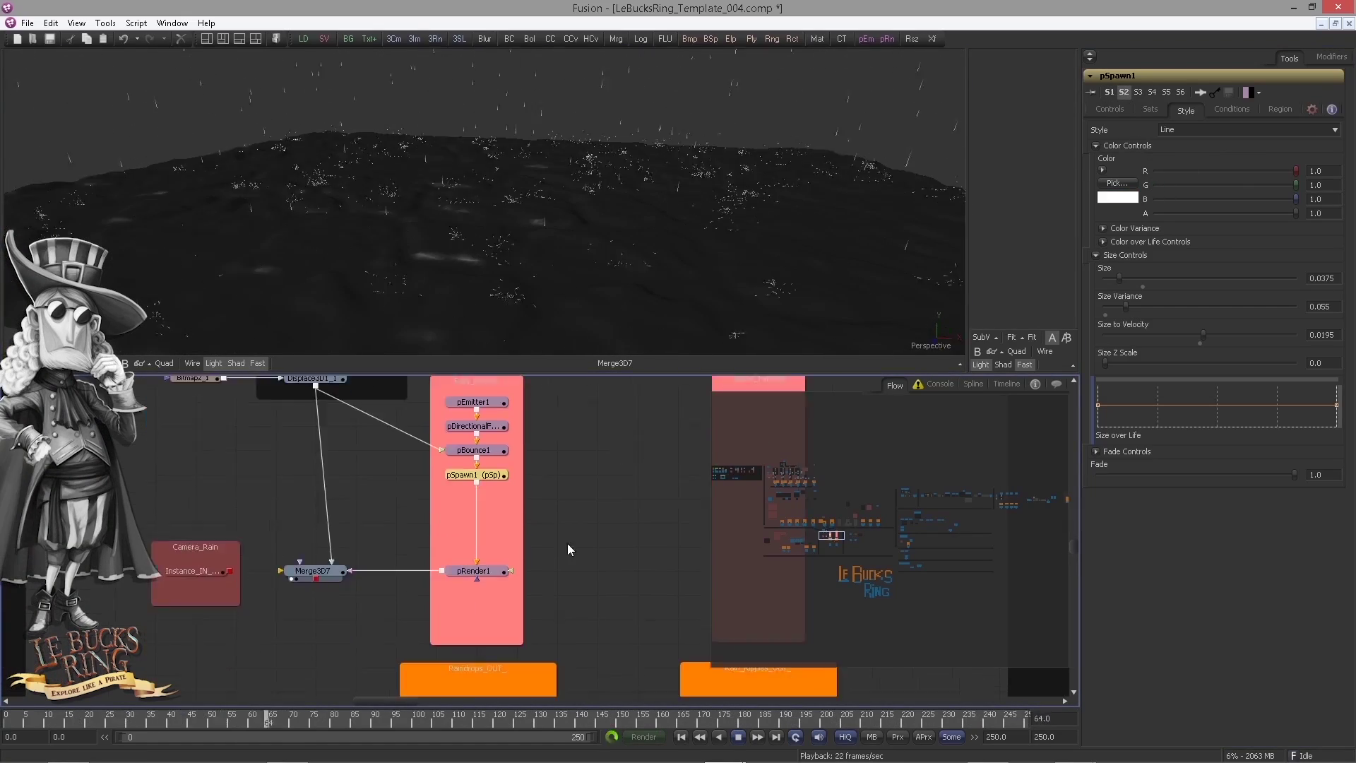
{"action": "key", "text": "space"}
Insert a pFriction1 node below pSpawn1 using the 'pfr' search
{"action": "key", "text": "ctrl+space"}
{"action": "type", "text": "pfr"}
{"action": "key", "text": "Return"}
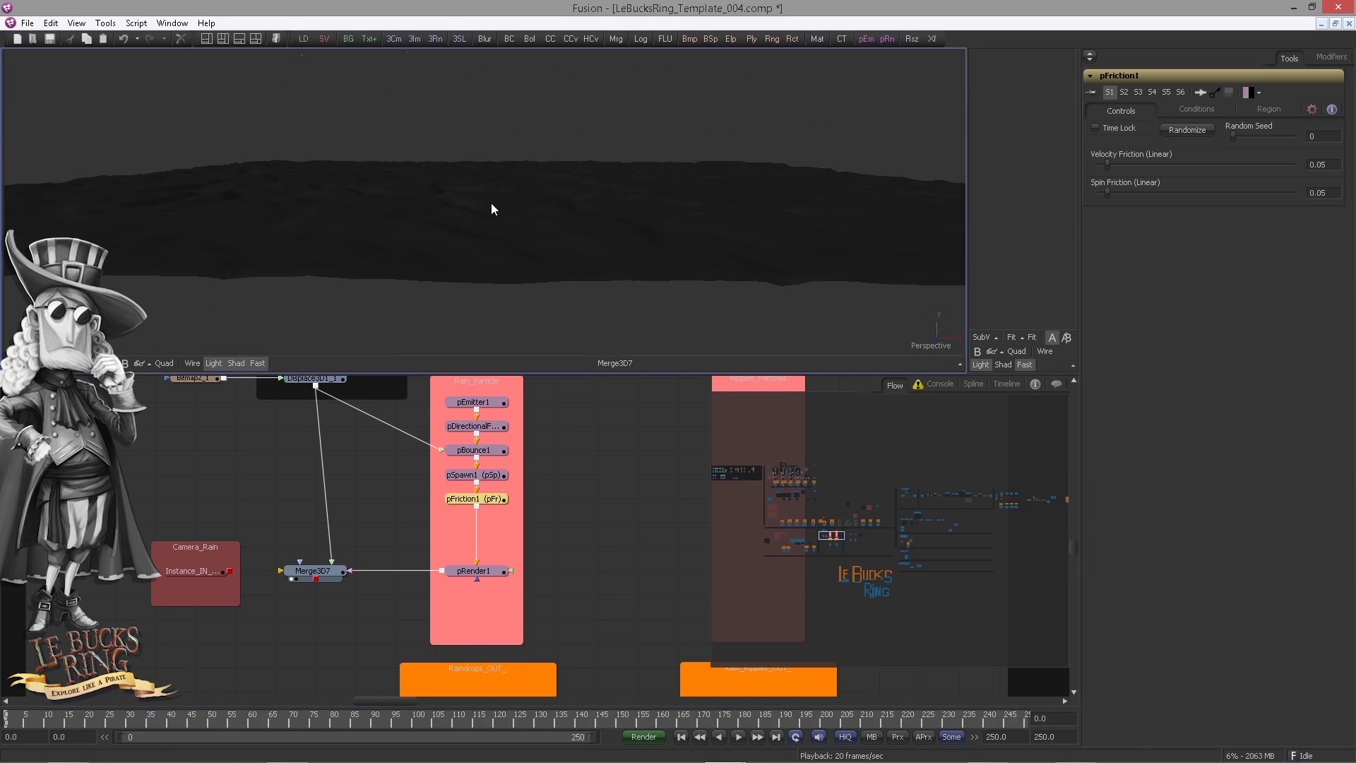
{"action": "scroll", "coordinate": [510, 480], "scroll_direction": "up", "scroll_amount": 1}
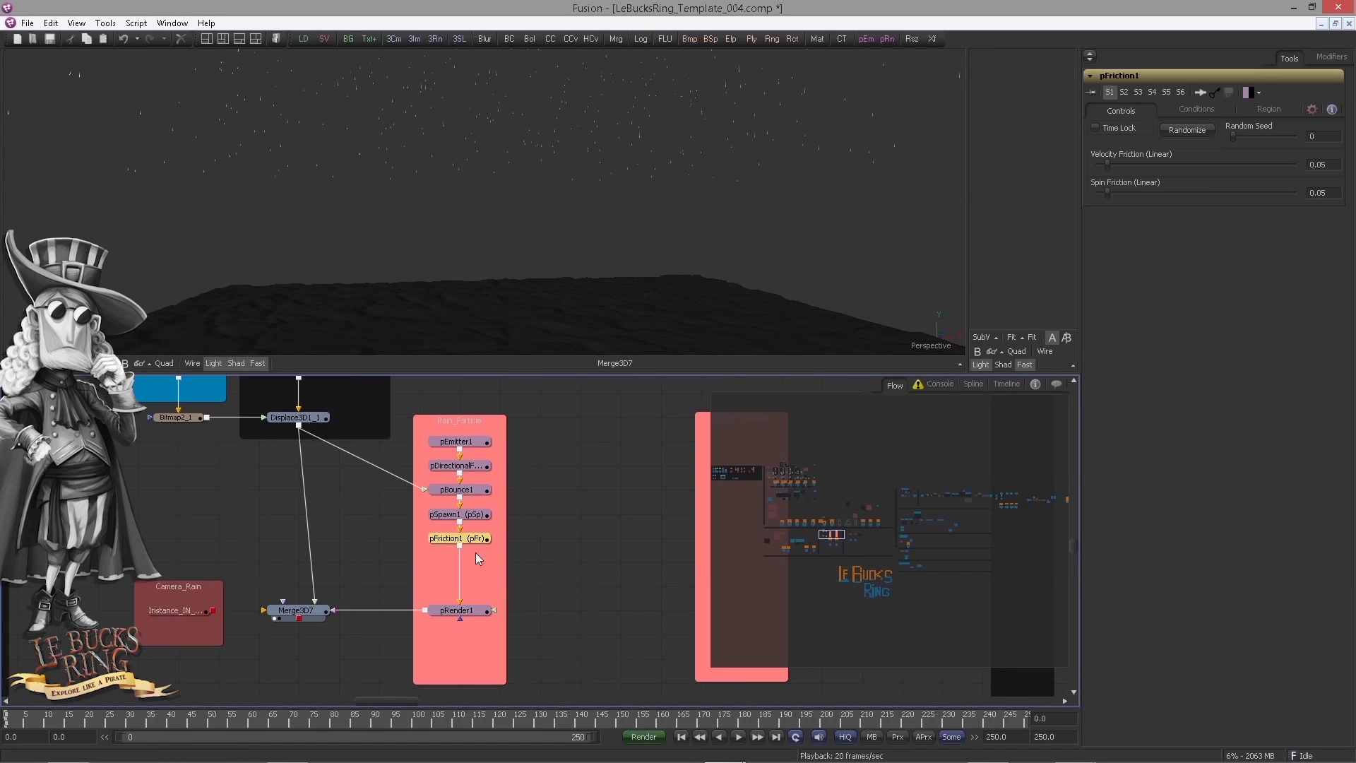
Review pSpawn1 and pEmitter1, then set pFriction1's Conditions Set Mode to affect specified sets
{"action": "left_click", "coordinate": [463, 514]}
{"action": "left_click", "coordinate": [572, 433]}
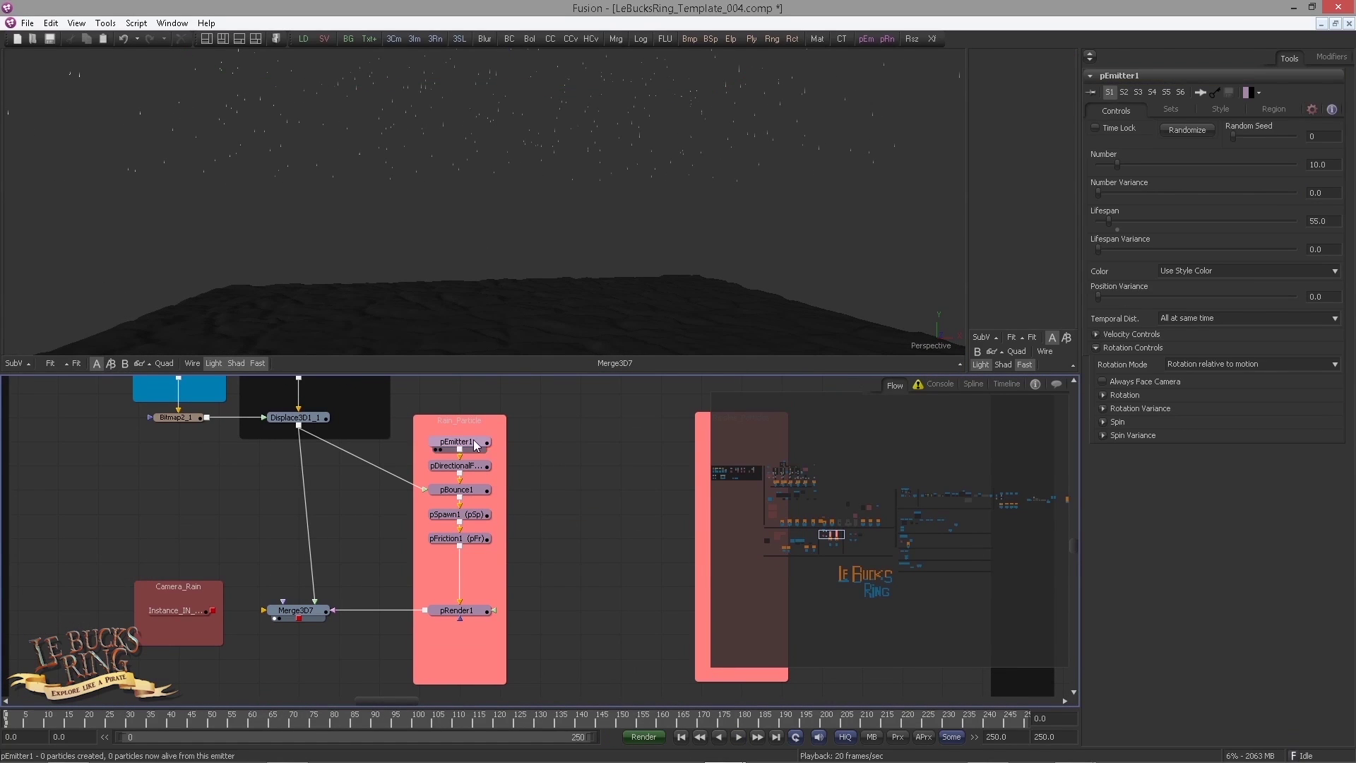
{"action": "left_click", "coordinate": [446, 449]}
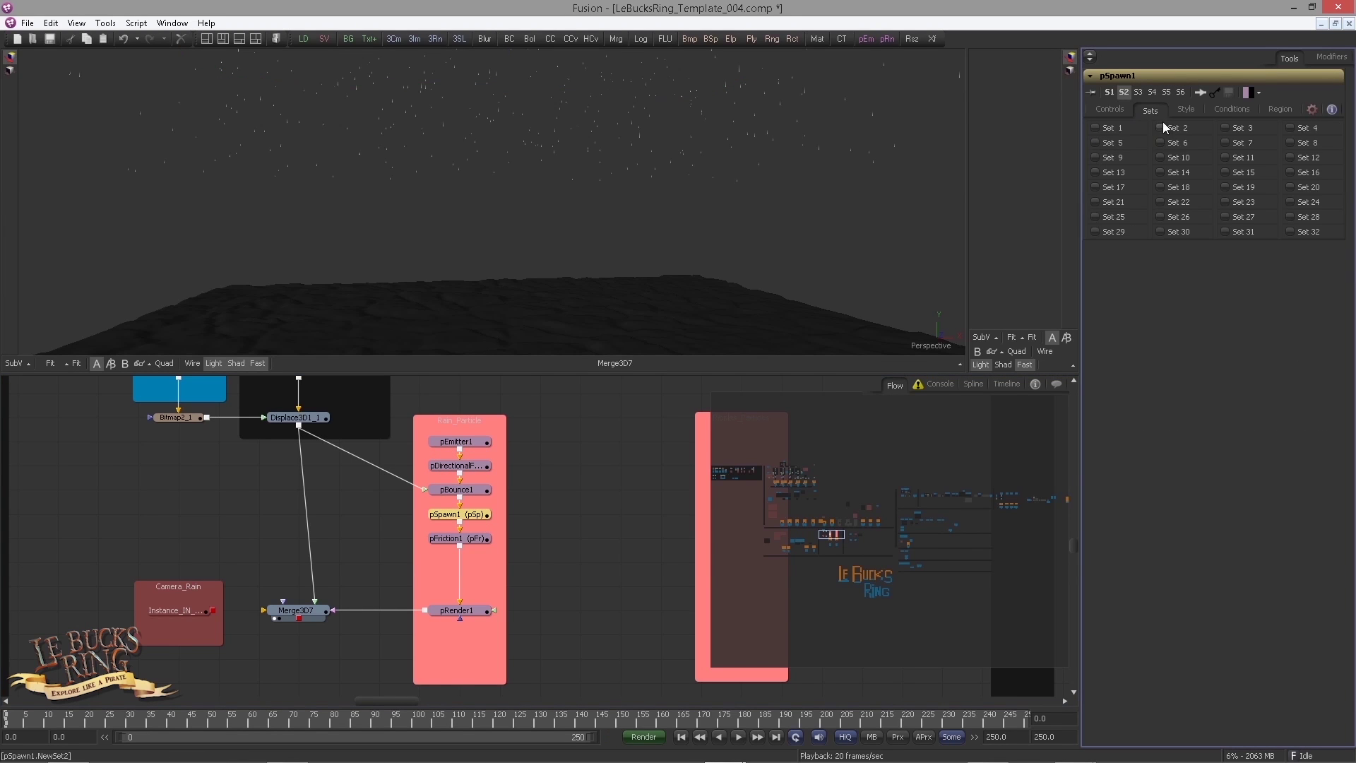
{"action": "left_click", "coordinate": [738, 737]}
{"action": "left_click", "coordinate": [463, 540]}
{"action": "left_click", "coordinate": [1197, 109]}
{"action": "left_click", "coordinate": [1187, 185]}
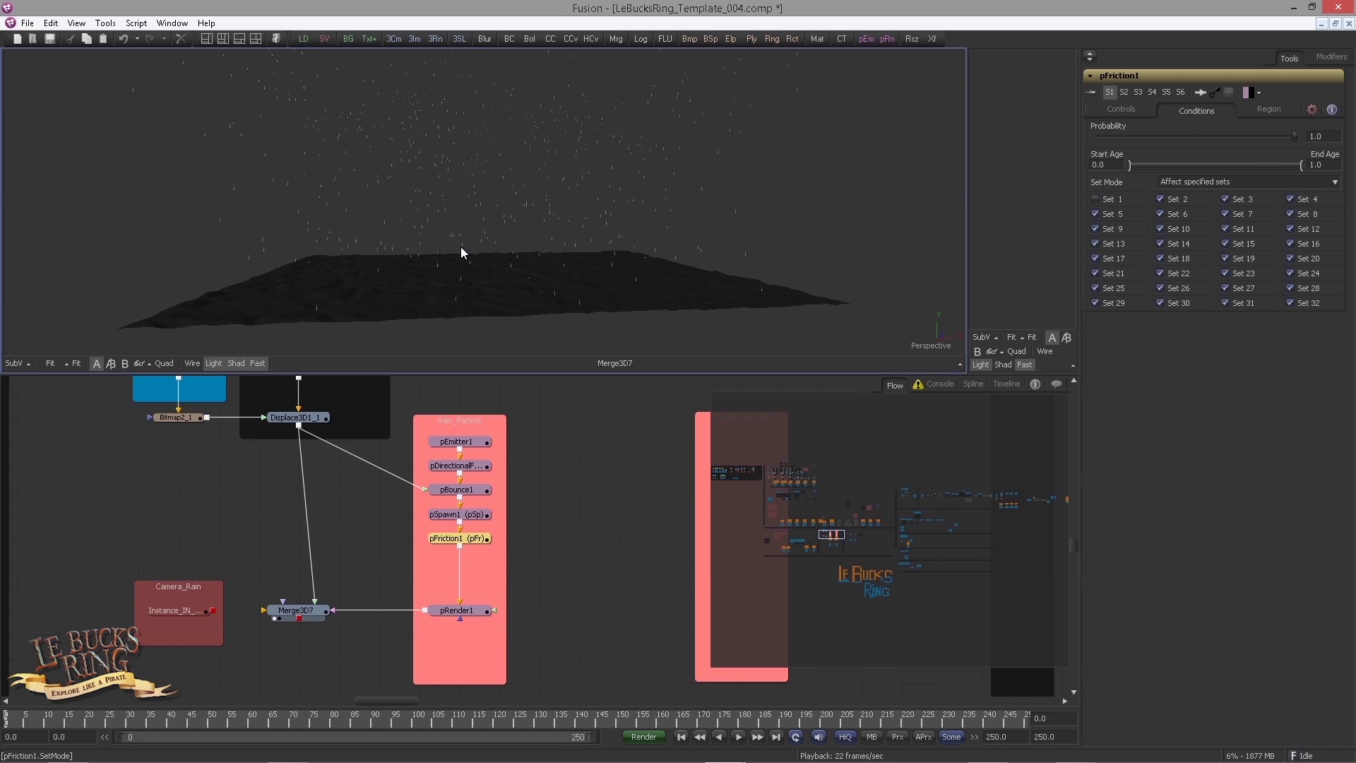